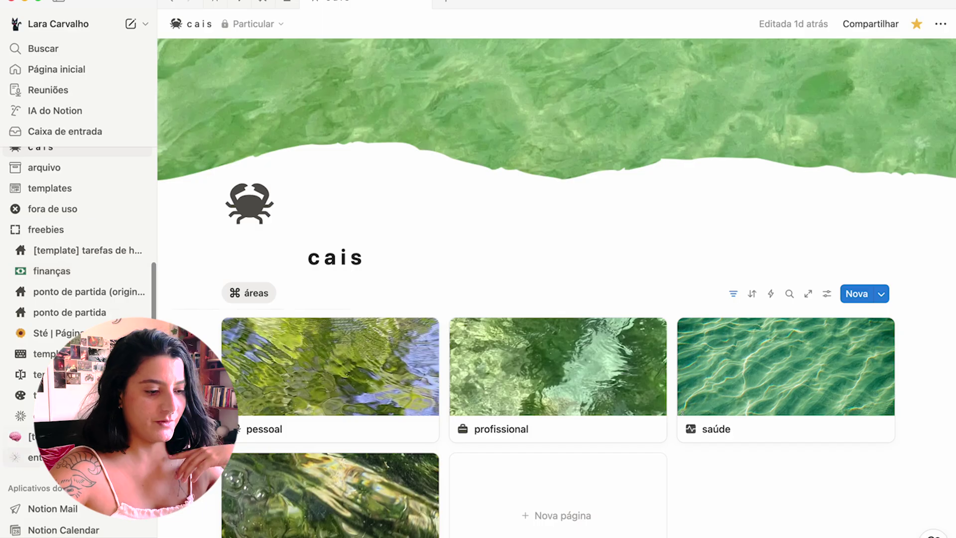
Open the "entretempos ✺ rituais para um novo ciclo" page and hide the sidebar
click(19, 457)
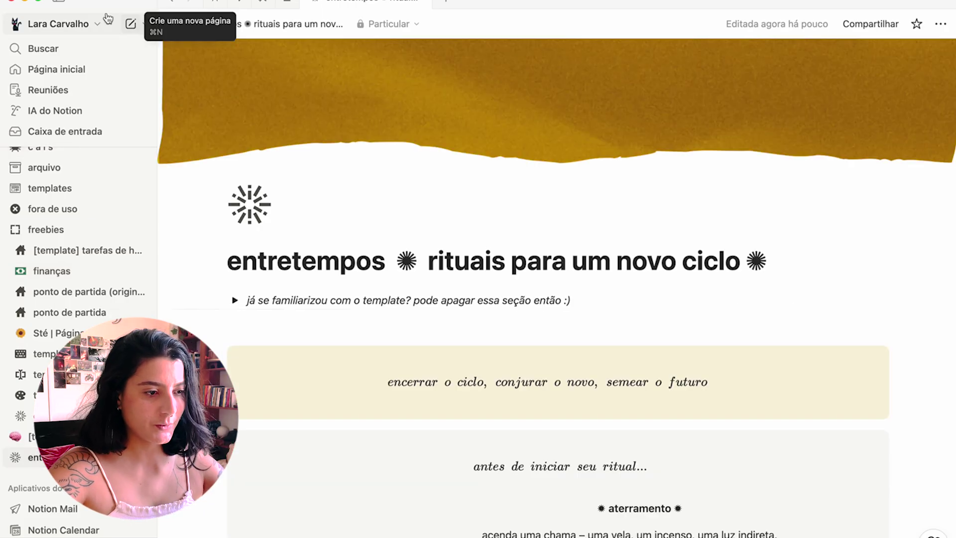
click(60, 2)
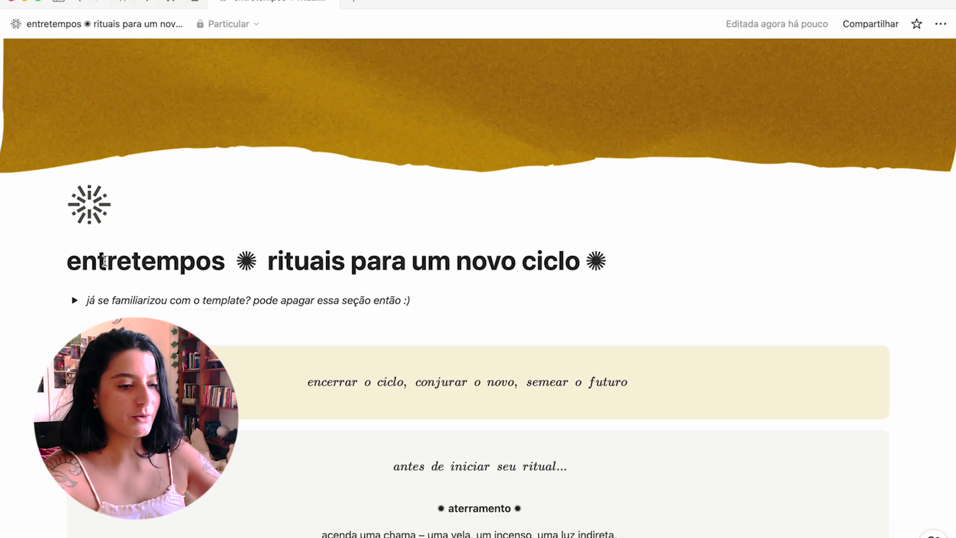
Expand the "já se familiarizou com o template?" section, read the author and template notes, and collapse it again
click(74, 300)
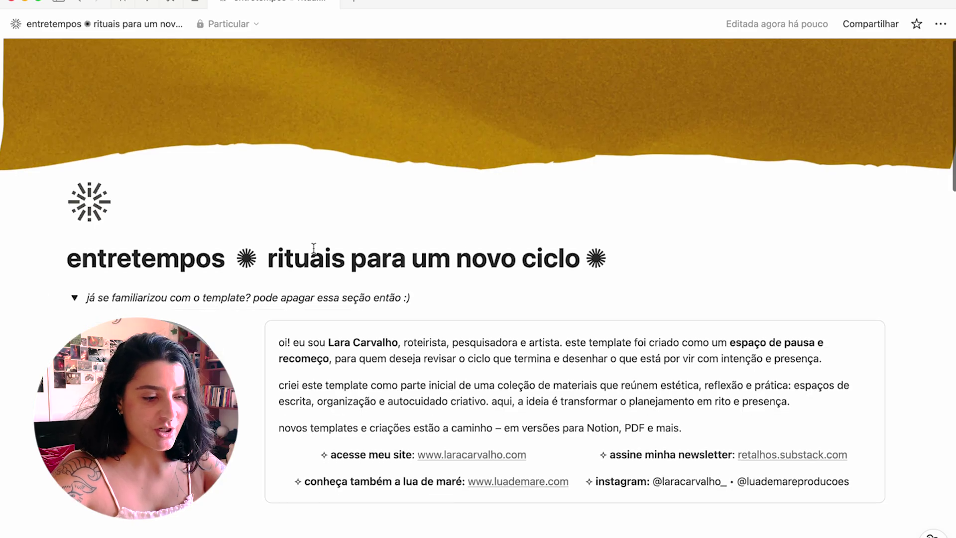
scroll(313, 249, down, 3)
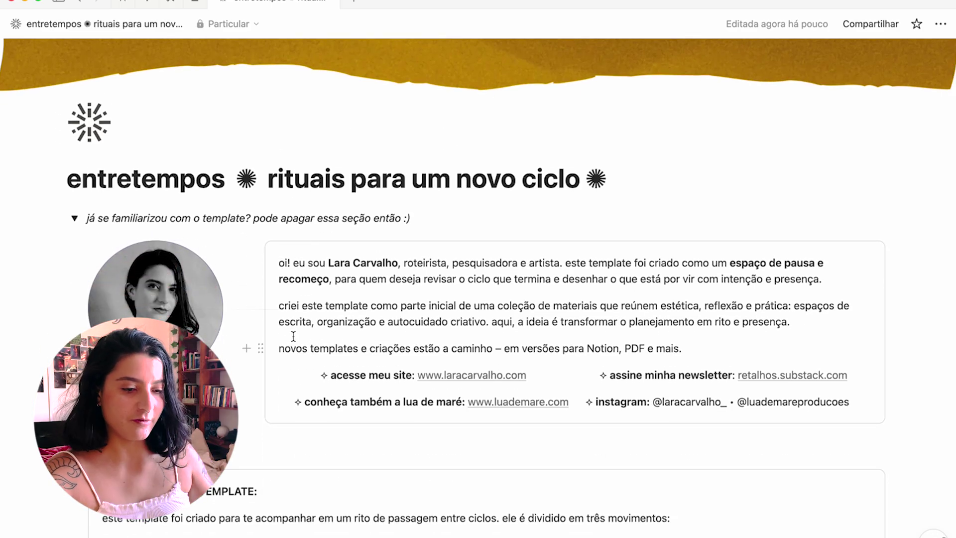
scroll(293, 337, down, 5)
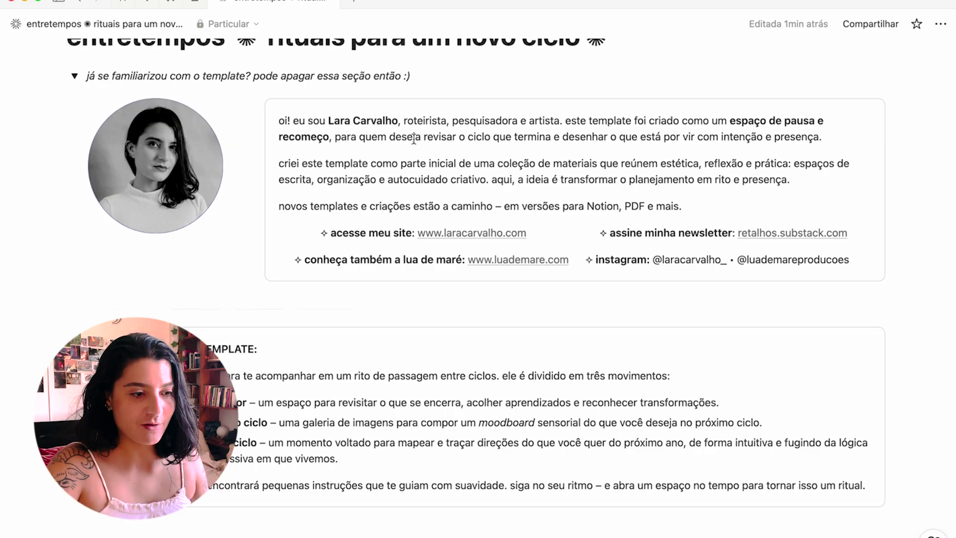
click(75, 76)
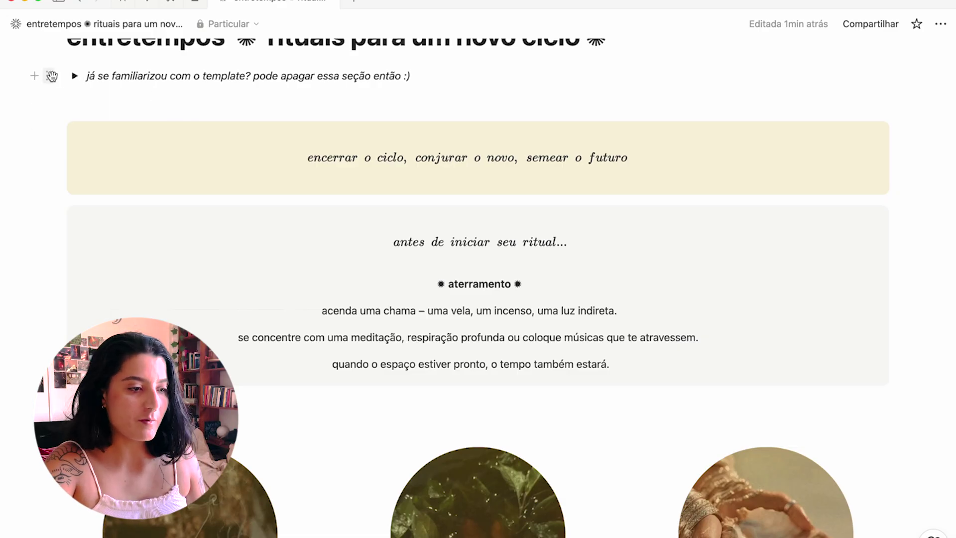
Delete the "já se familiarizou com o template?" section from the page and return to the page title
click(49, 75)
click(122, 185)
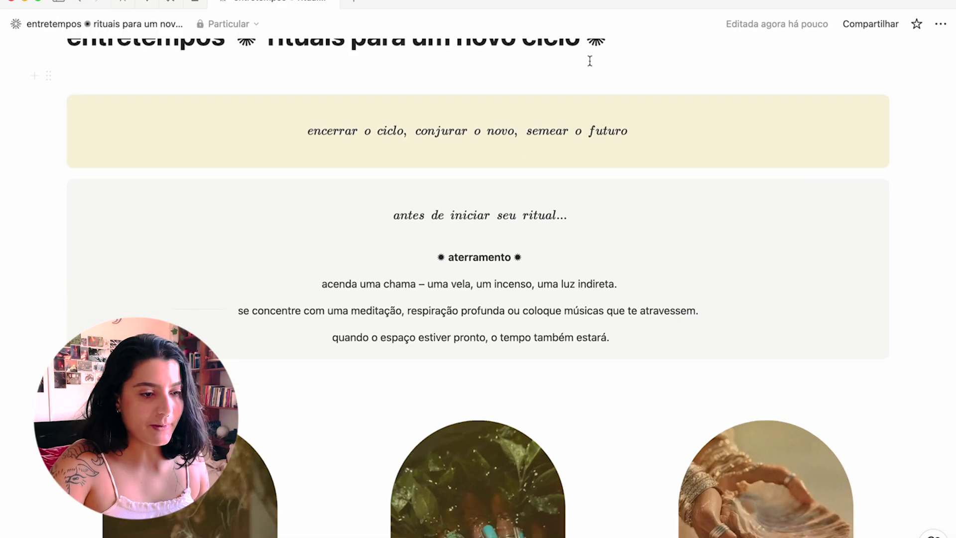
scroll(594, 202, up, 5)
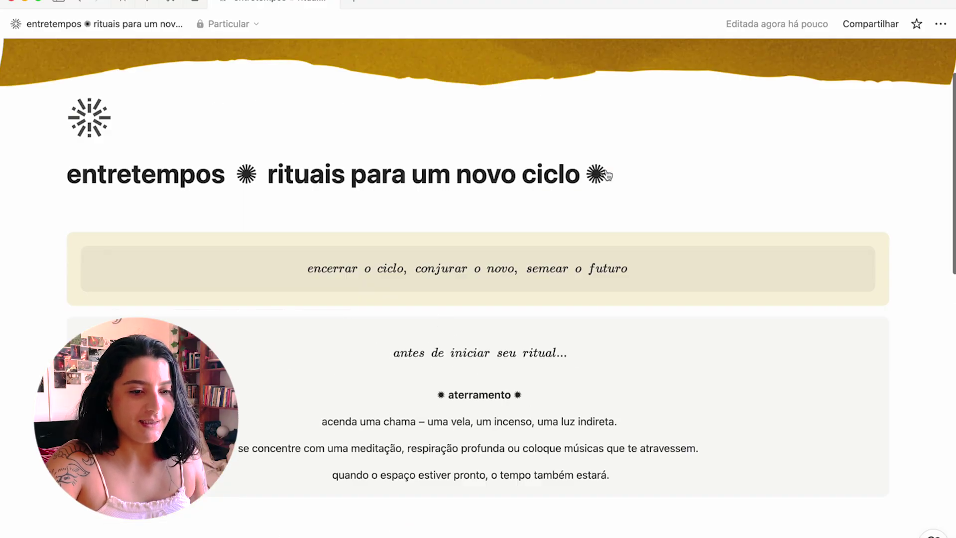
scroll(607, 175, up, 2)
mouse_move(491, 80)
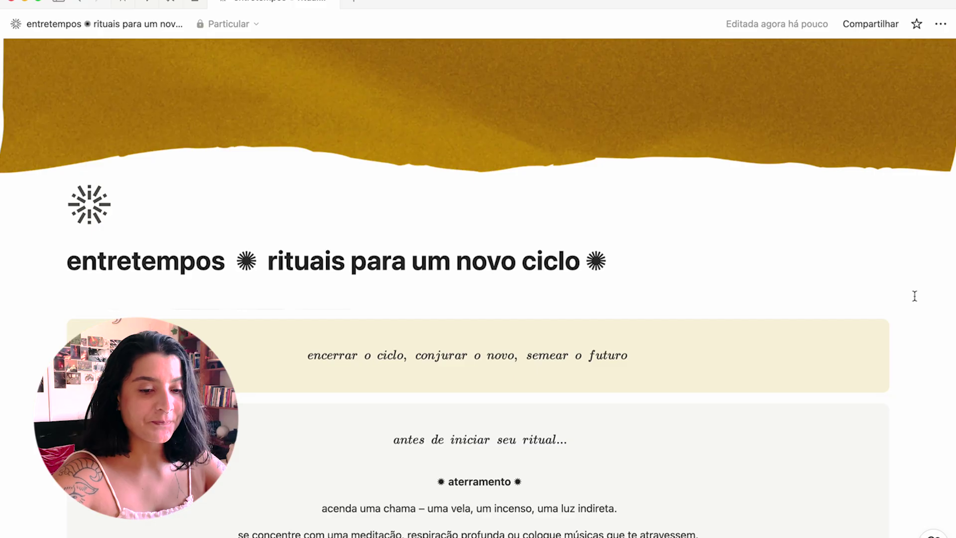
Replace the space before "futuro" in the "encerrar o ciclo, conjurar o novo, semear o futuro" equation with an ordinary space
scroll(915, 296, down, 3)
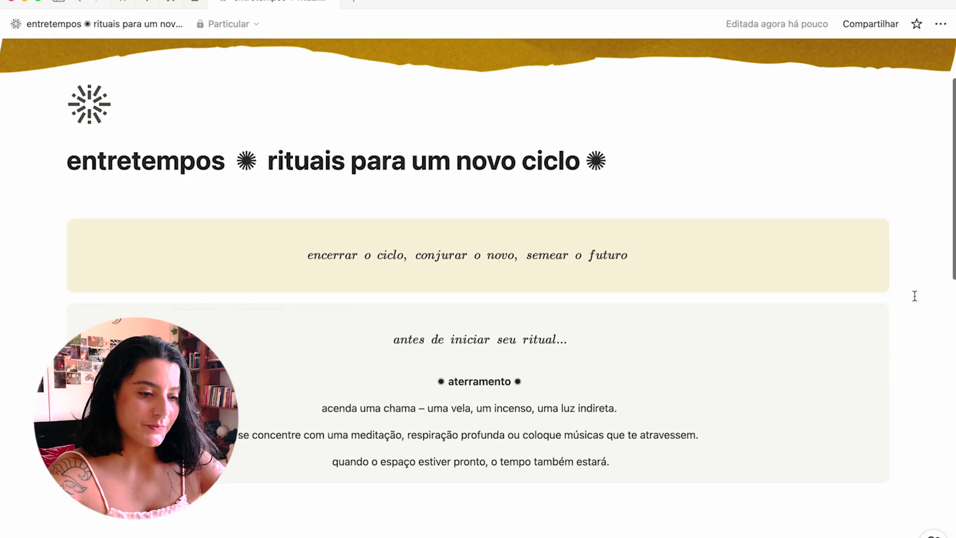
scroll(916, 295, down, 3)
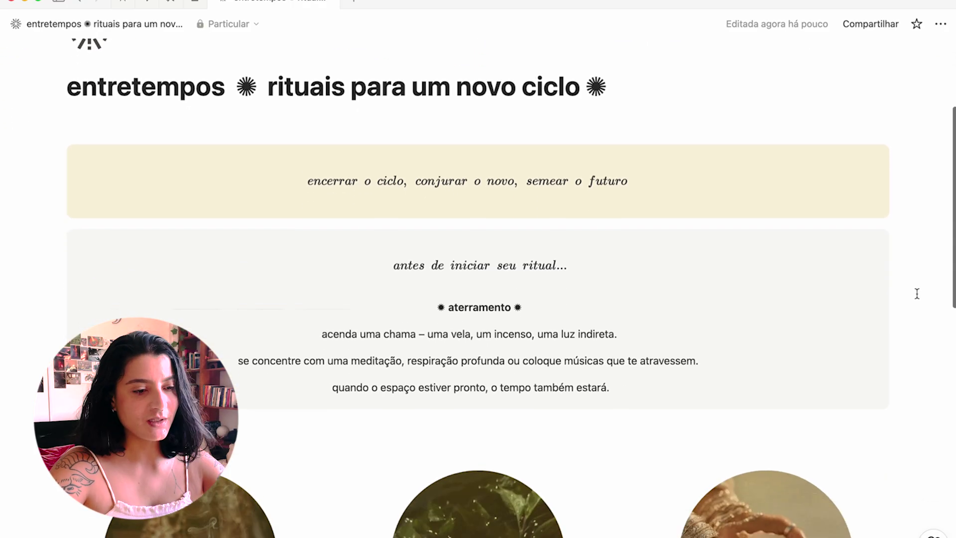
scroll(917, 294, down, 2)
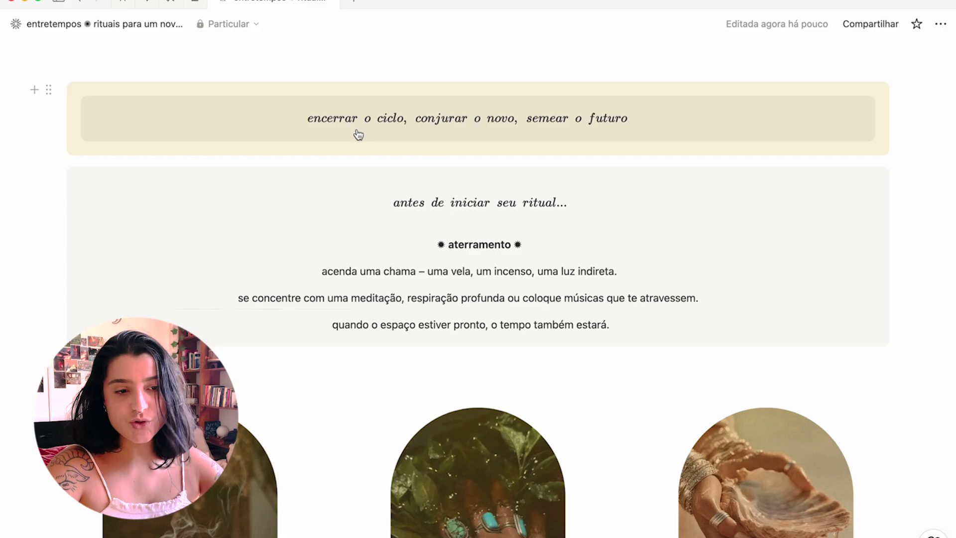
click(373, 129)
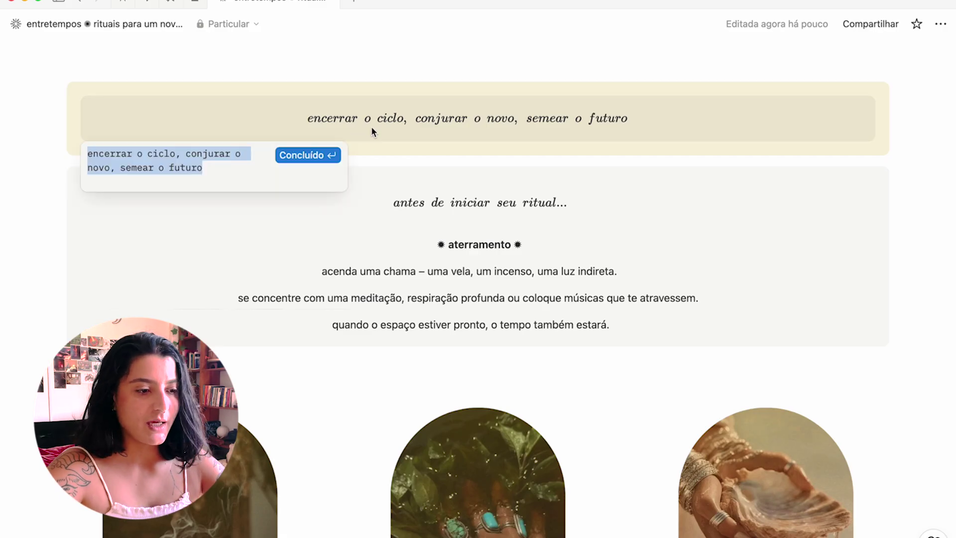
click(191, 169)
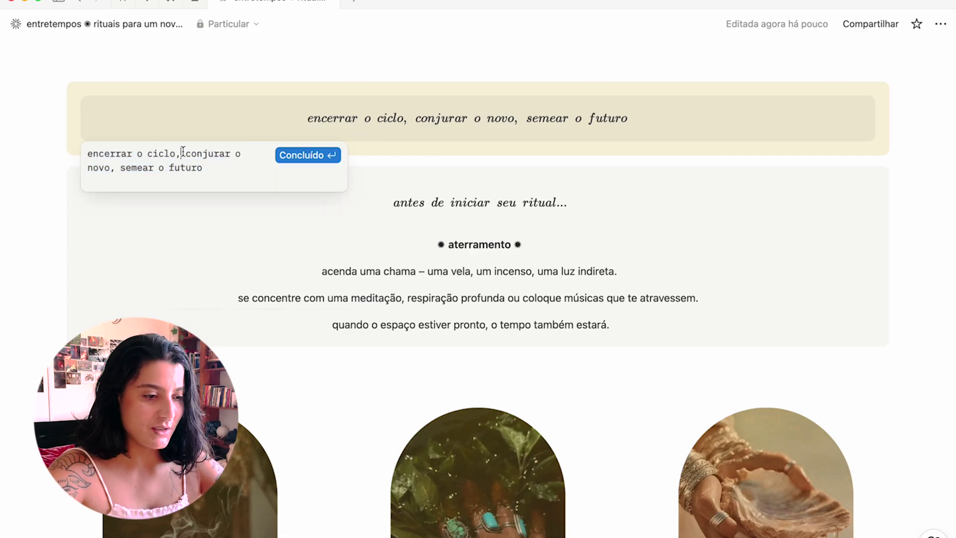
drag(180, 152, 165, 168)
click(180, 167)
key(BackSpace)
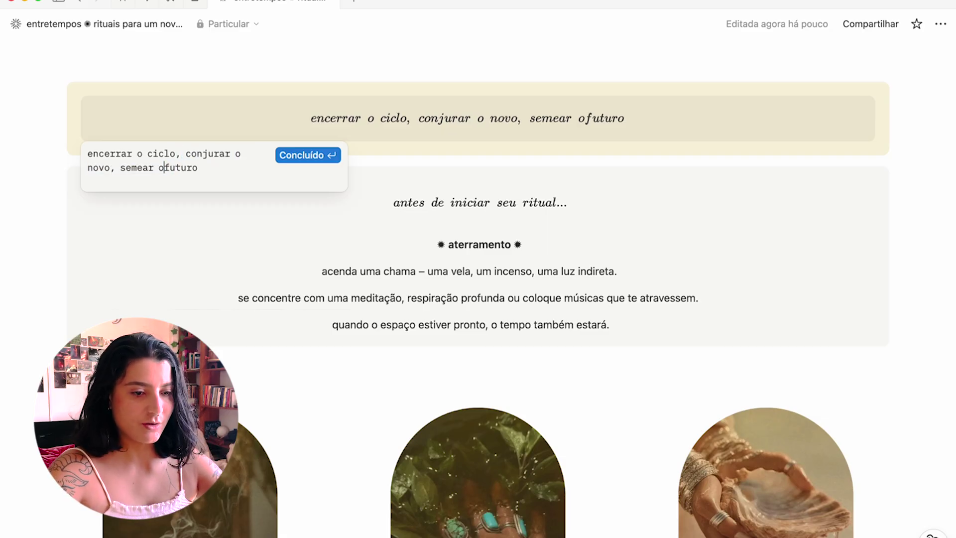
click(257, 155)
click(271, 169)
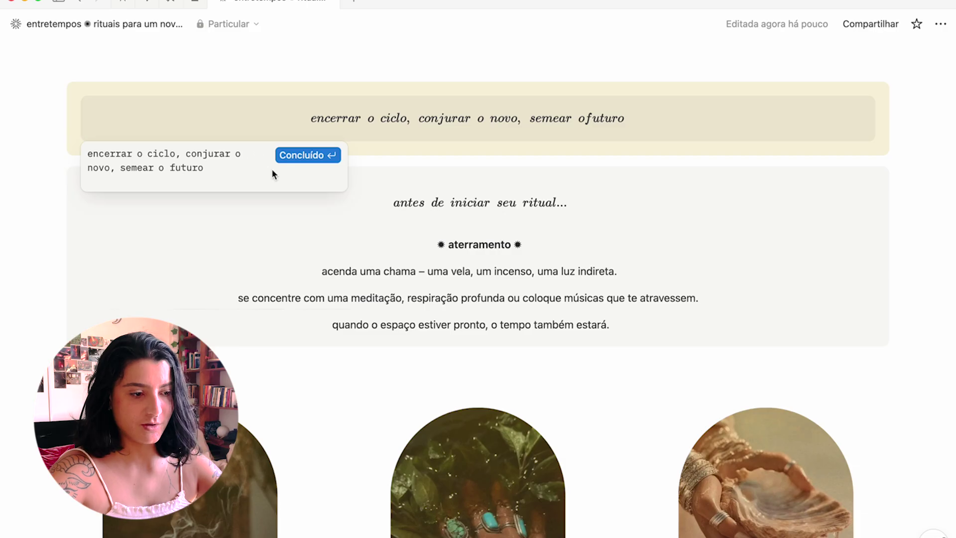
Replace the ordinary space before "futuro" in the equation with a non-breaking space and finish editing it
click(165, 169)
key(BackSpace)
key(alt+space)
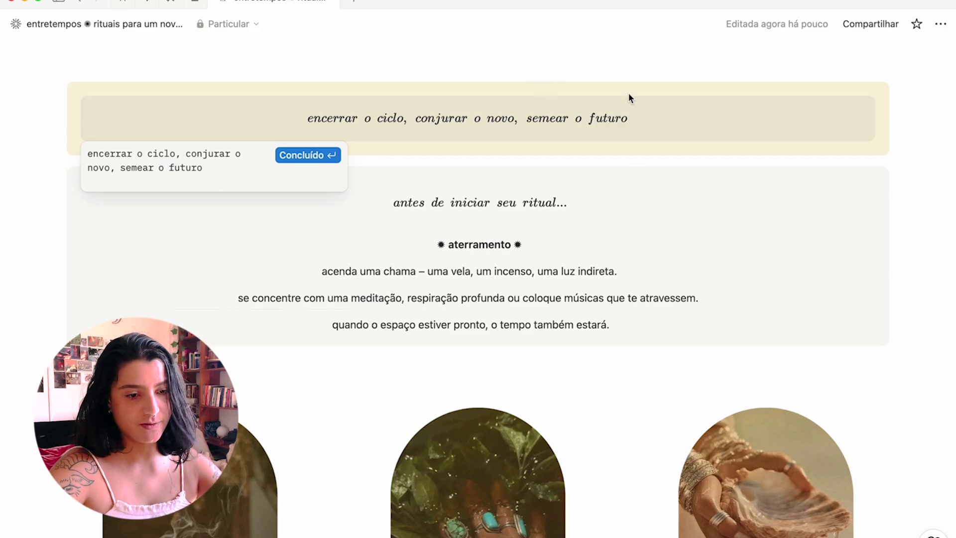
click(302, 156)
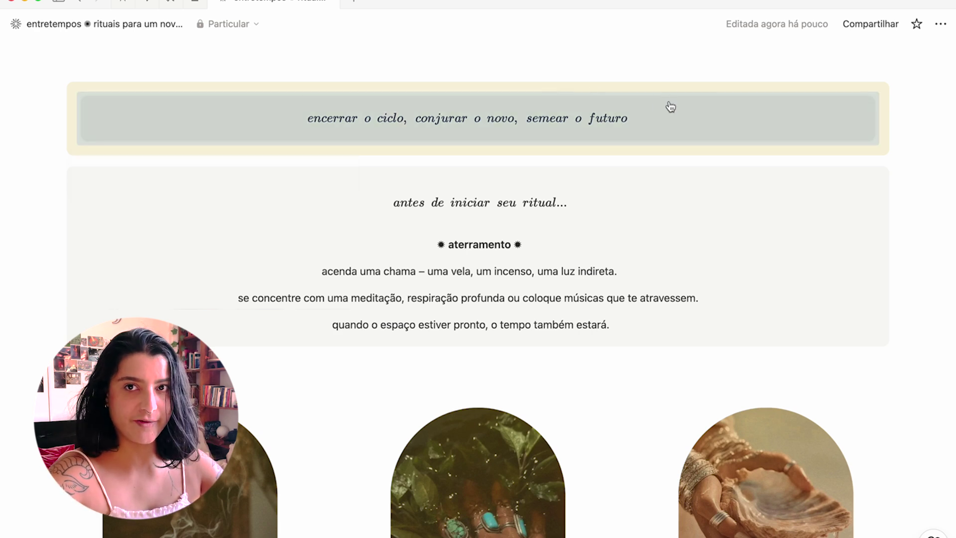
click(907, 248)
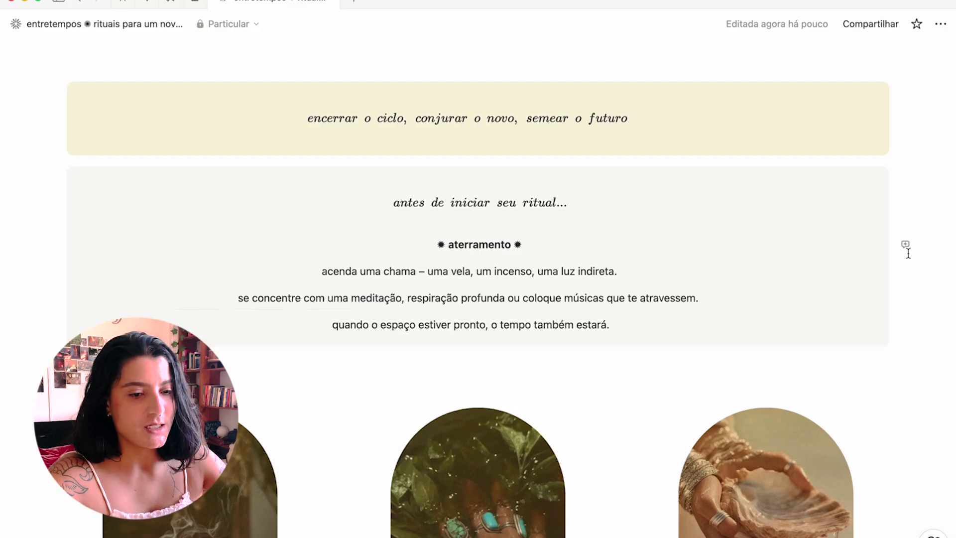
Go to the reflection cards of "1. BALANÇO DO CICLO ANTERIOR" using its "para começar, clique aqui" link
scroll(908, 253, down, 1)
scroll(907, 252, down, 2)
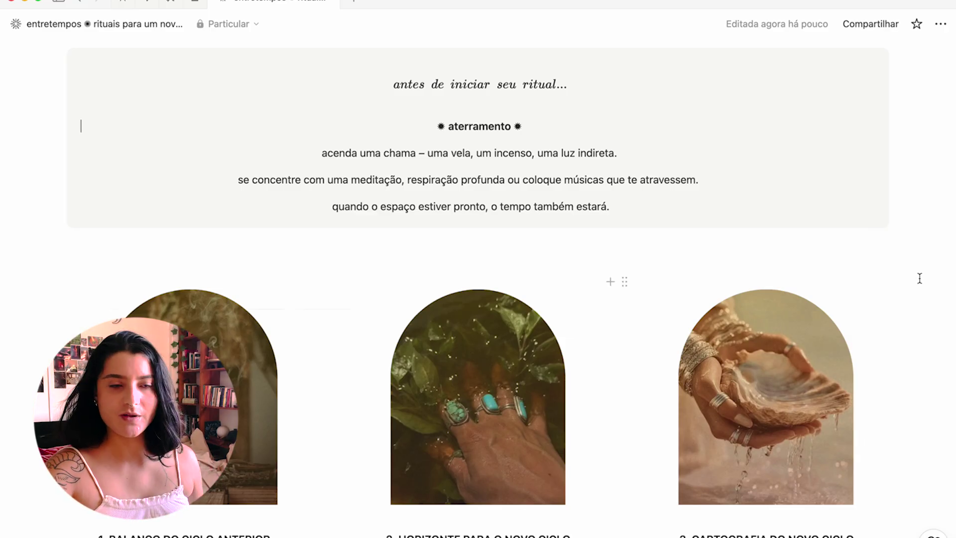
scroll(920, 278, down, 5)
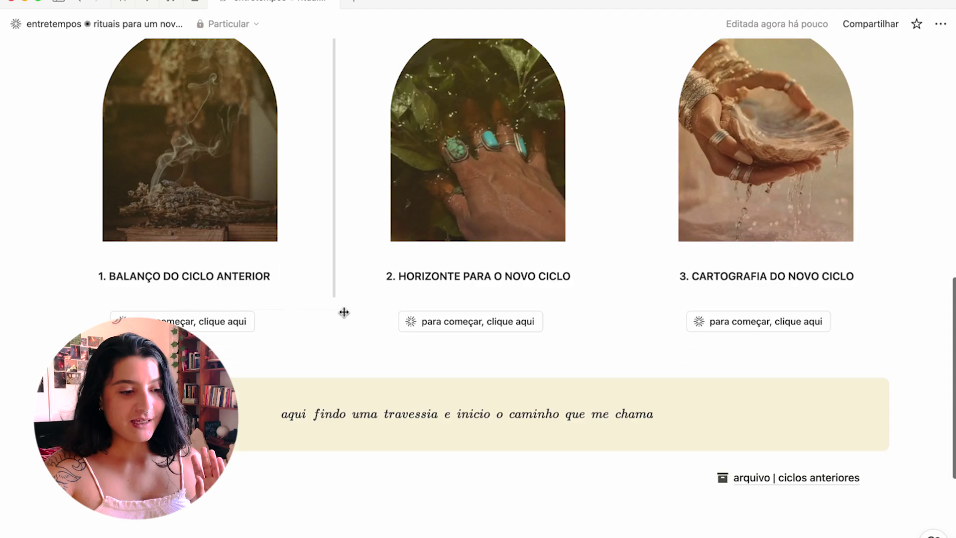
scroll(344, 319, up, 1)
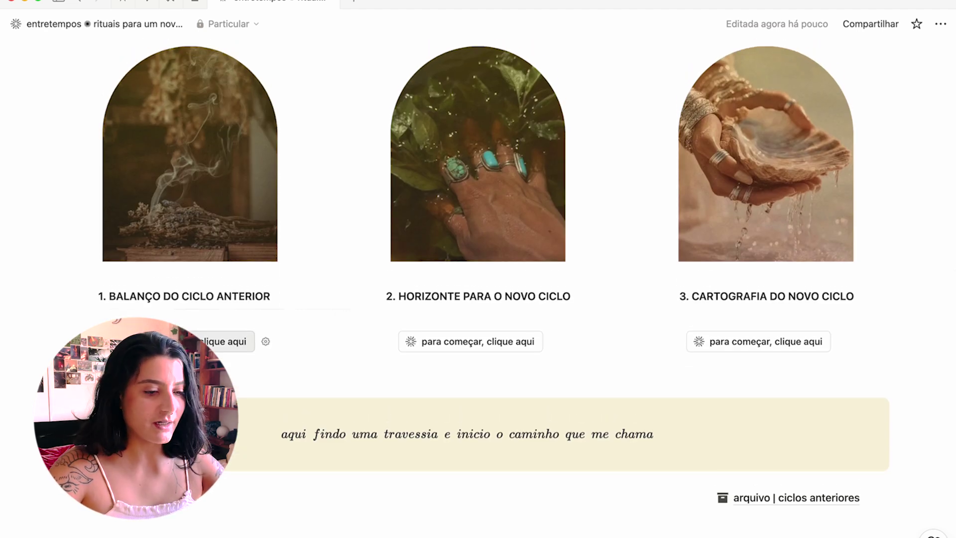
click(233, 341)
scroll(933, 143, down, 2)
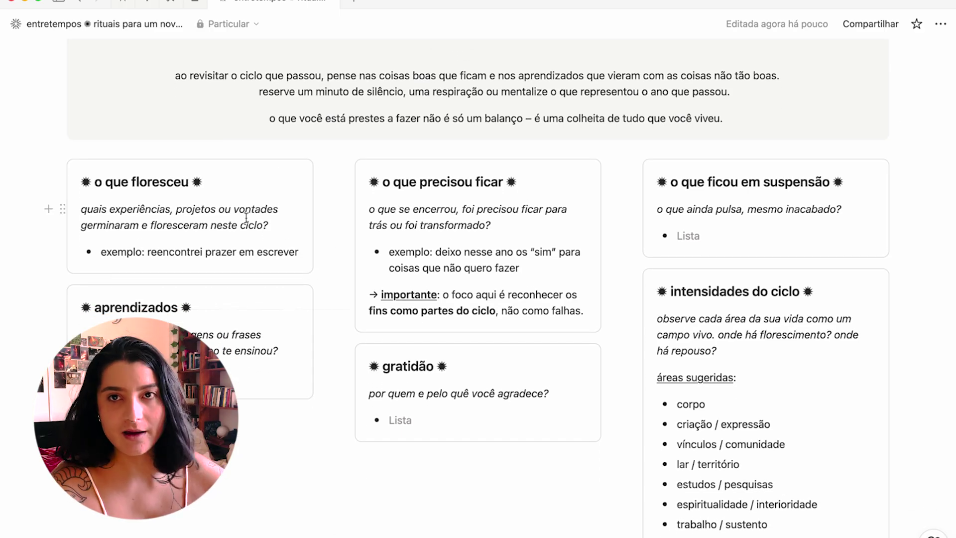
Examine the past-cycle reflection cards, including the "importante" note under "o que precisou ficar" and the suggested areas under "intensidades do ciclo"
click(283, 253)
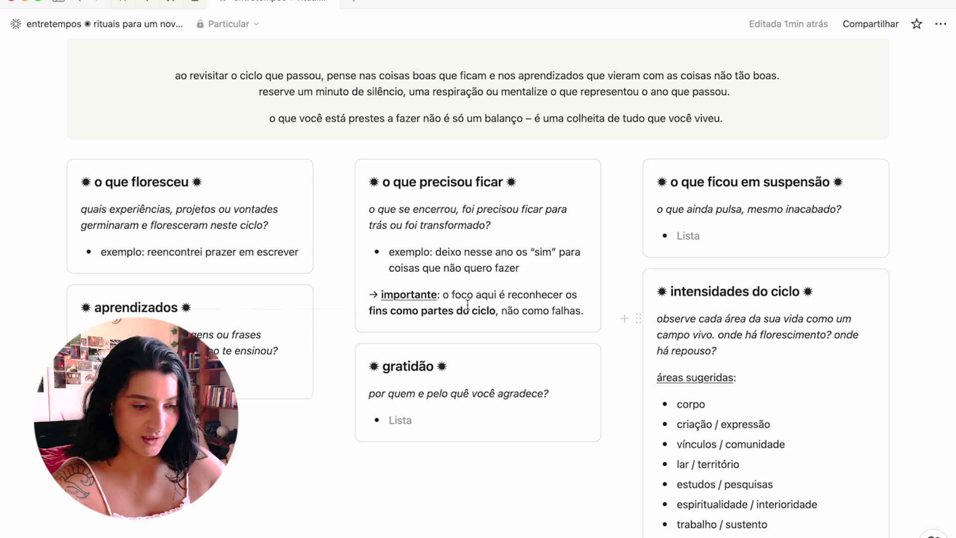
drag(570, 302, 584, 314)
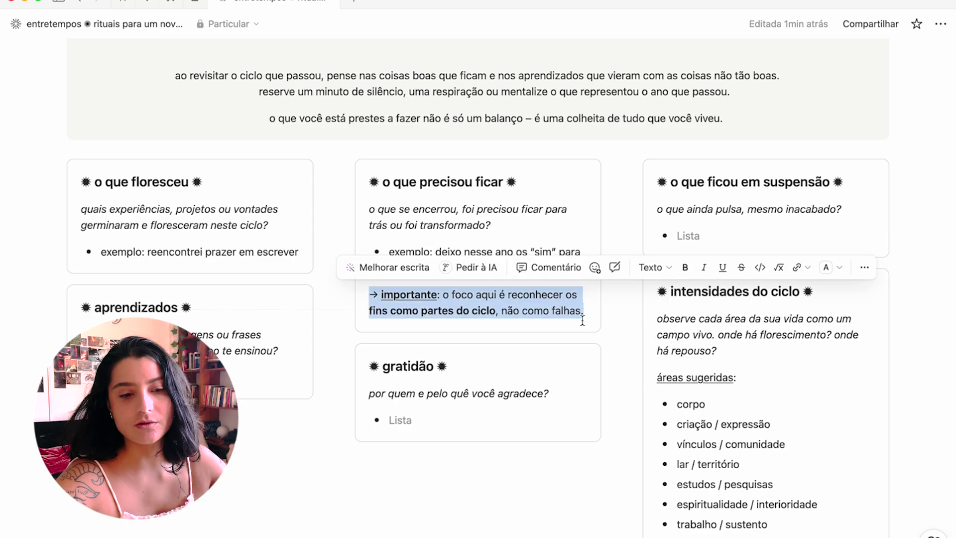
key(Escape)
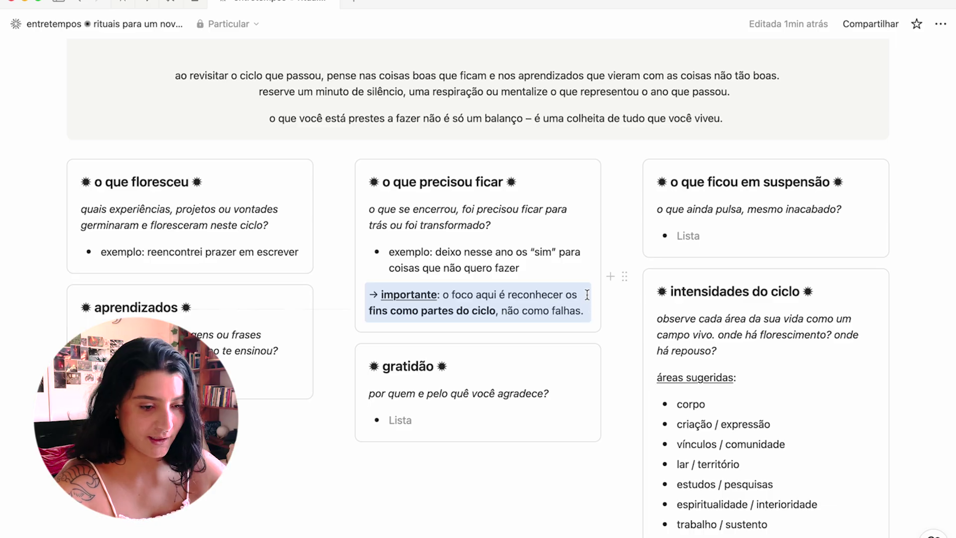
click(368, 294)
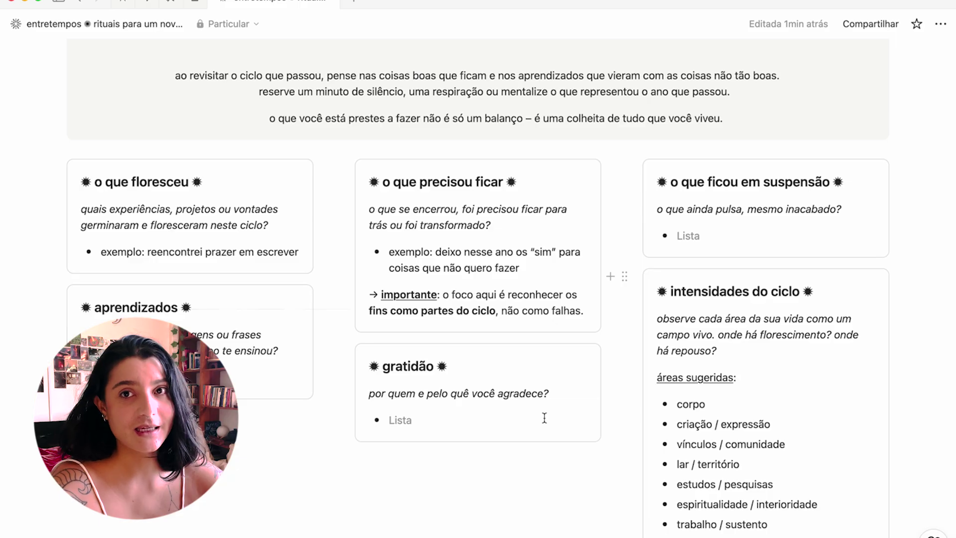
scroll(717, 171, down, 2)
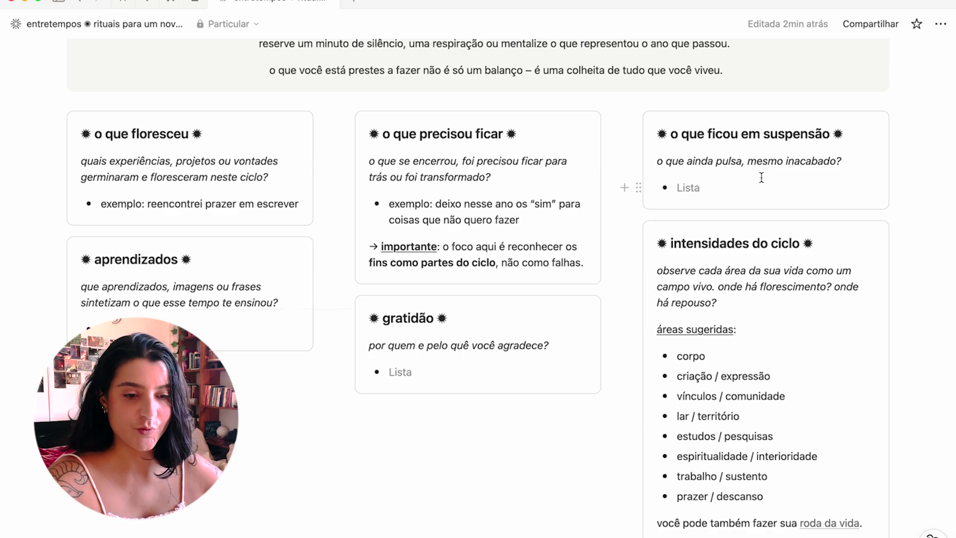
scroll(761, 177, down, 3)
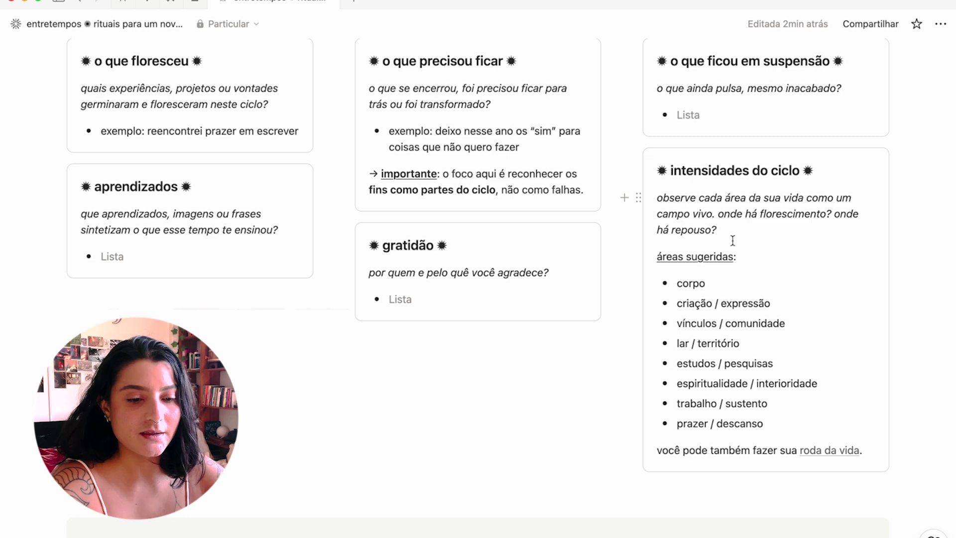
drag(678, 284, 802, 427)
click(802, 427)
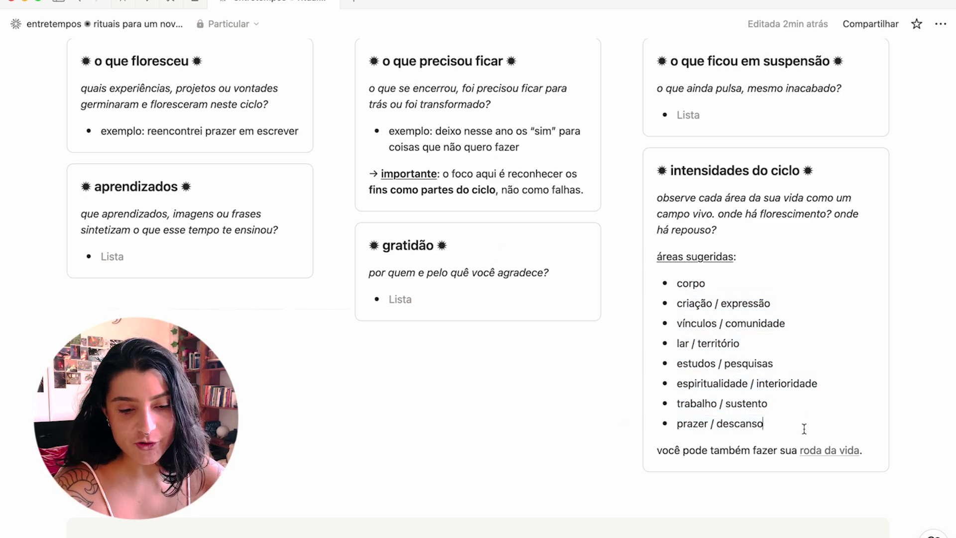
Open the linked "roda da vida" site in the browser and look through its life-area rating cards
click(840, 452)
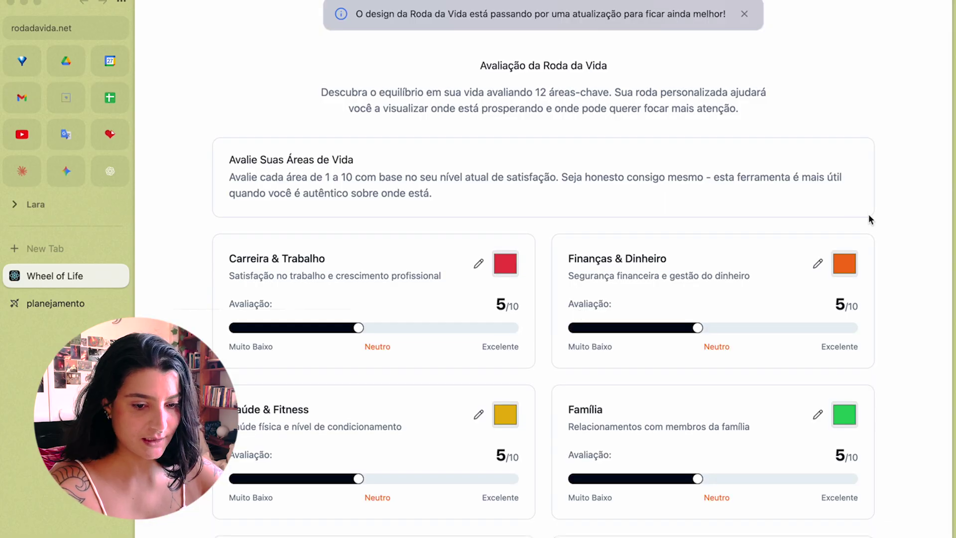
scroll(870, 142, down, 3)
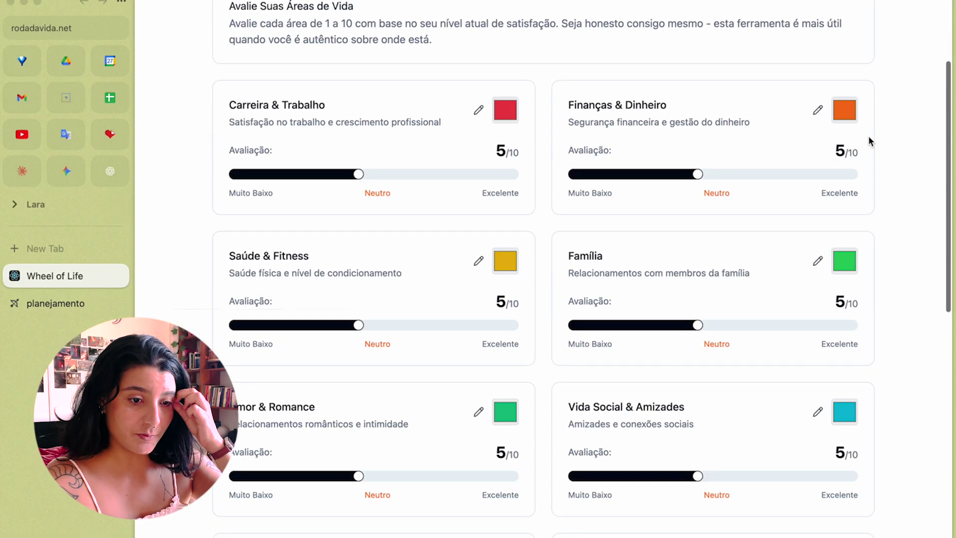
scroll(870, 142, down, 7)
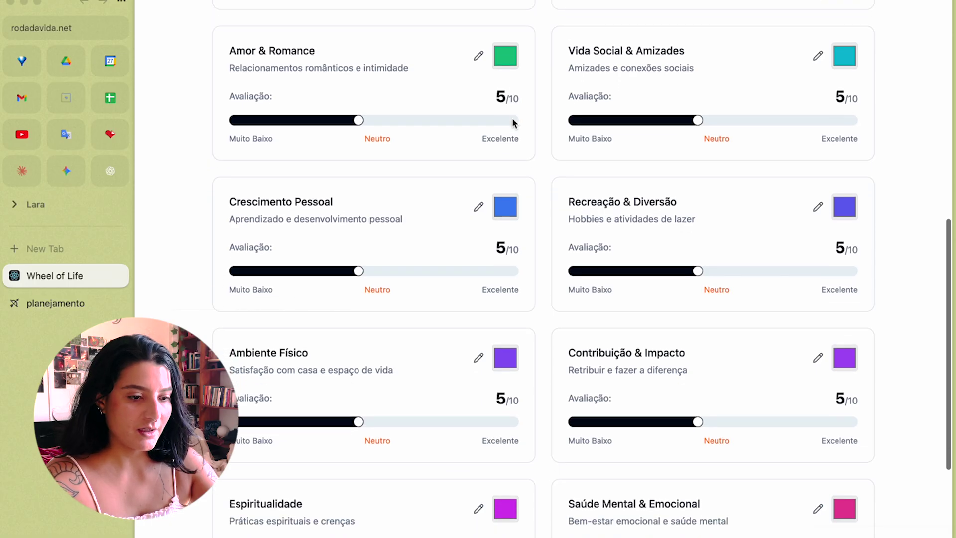
scroll(515, 122, up, 5)
Open the name and description of the "Amor & Romance" area for editing on the Roda da Vida page
click(478, 284)
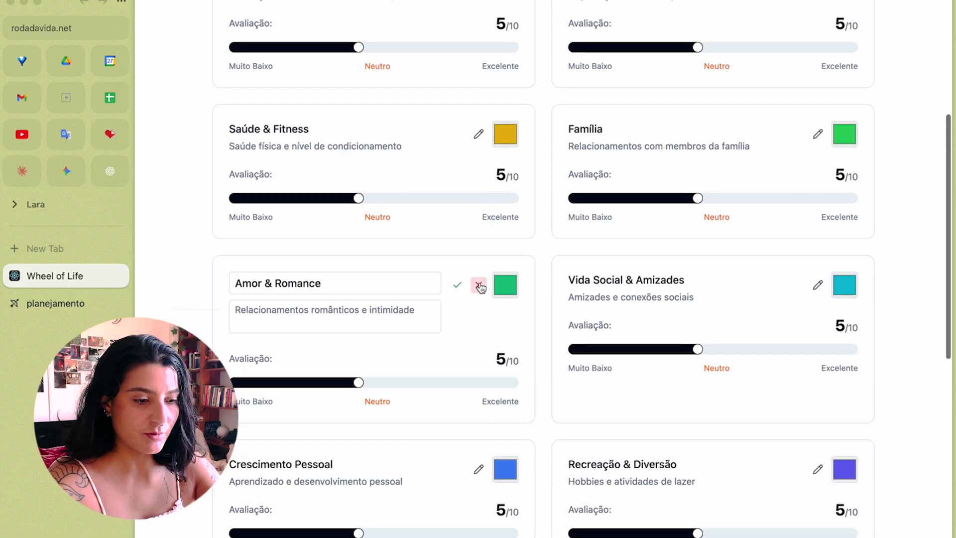
click(337, 285)
click(928, 211)
scroll(927, 211, up, 3)
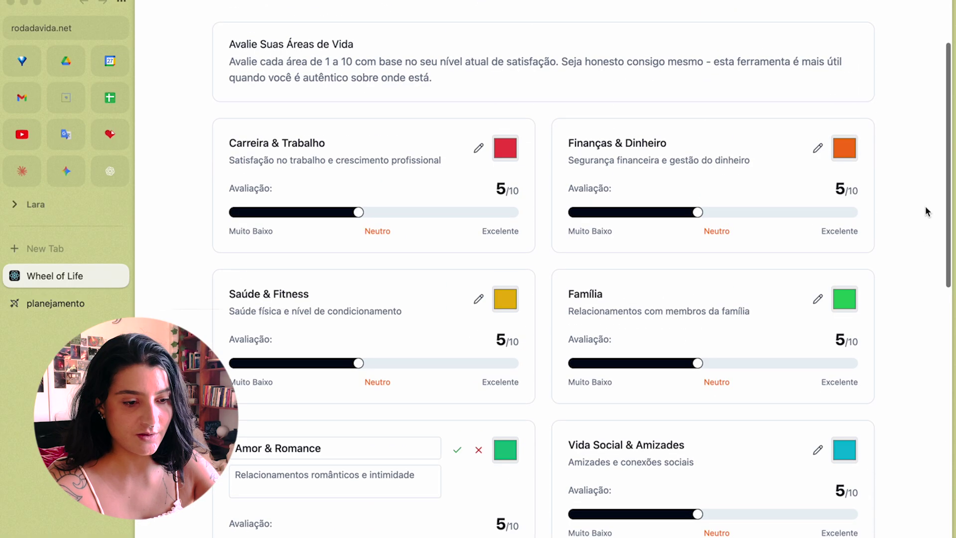
Check the colour setting of the "Carreira & Trabalho" area and look through the remaining life-area rating cards on the Roda da Vida page
click(508, 146)
click(558, 109)
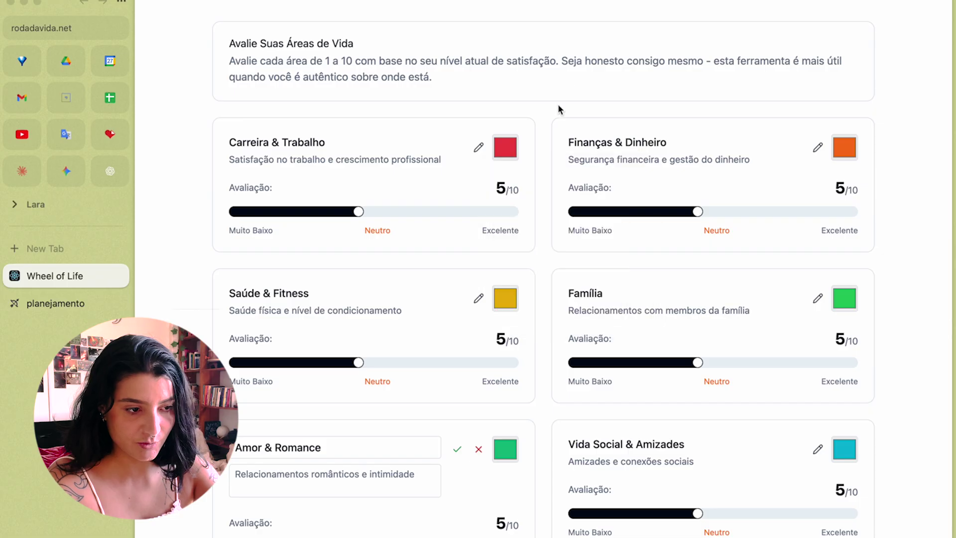
scroll(877, 175, down, 9)
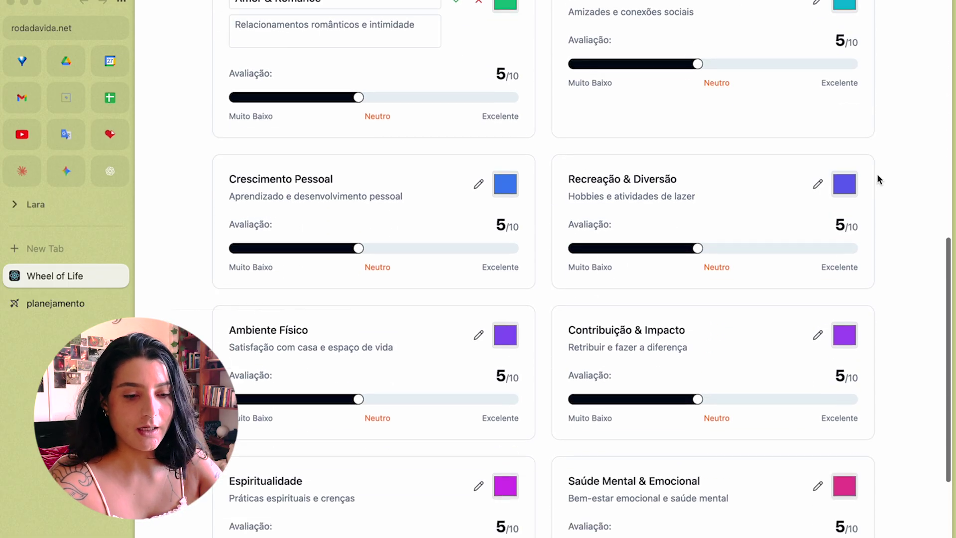
scroll(583, 468, up, 1)
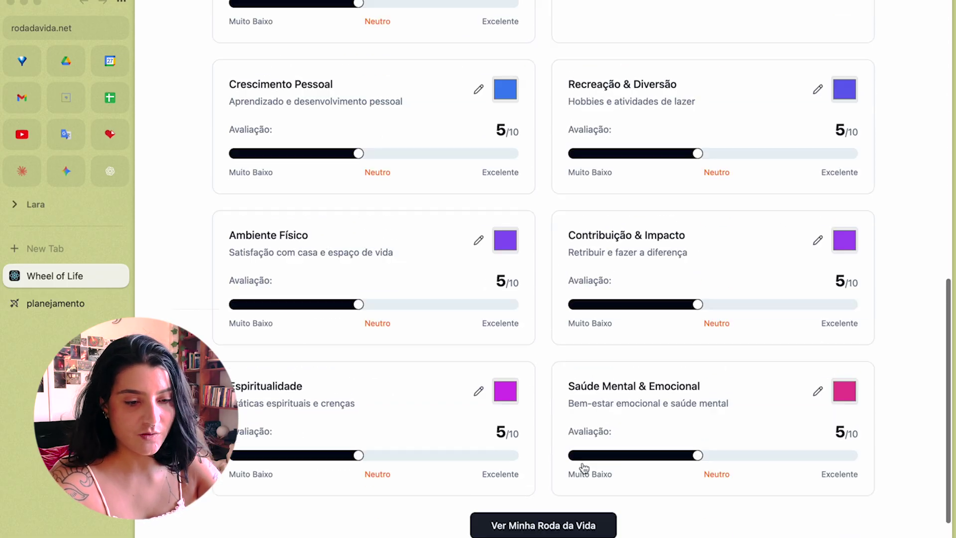
scroll(583, 467, up, 1)
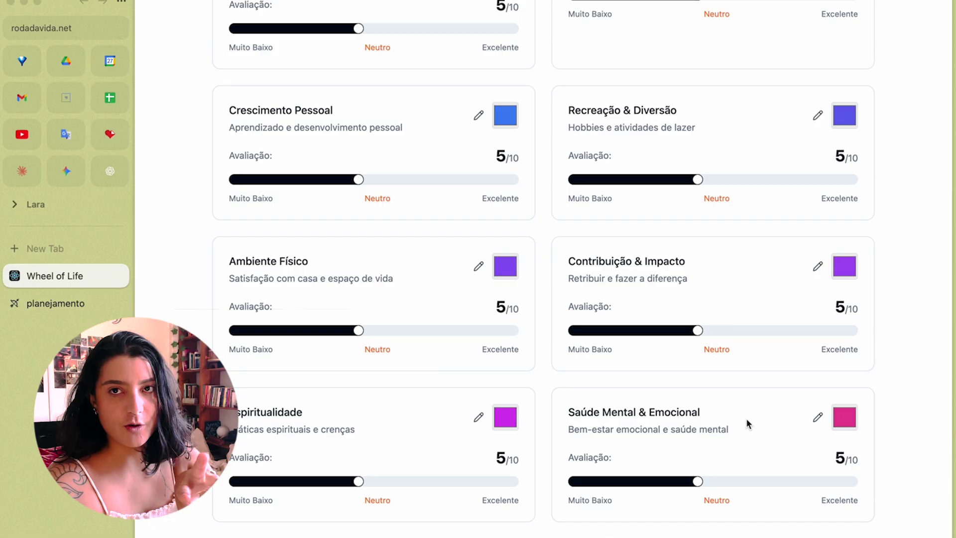
scroll(747, 421, up, 10)
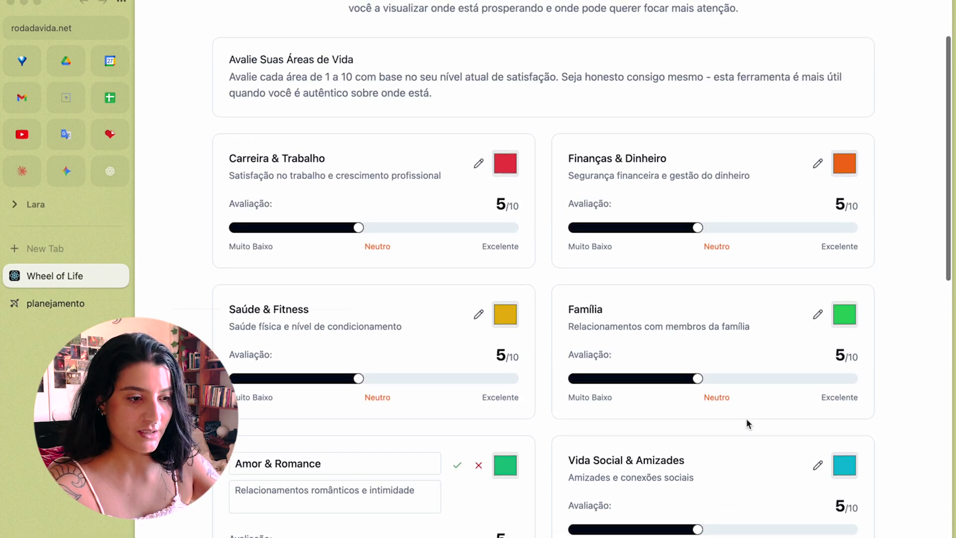
Switch back to the entretempos page in Notion and view the "encerramento" block below the past-cycle reflection cards
key(super+Tab)
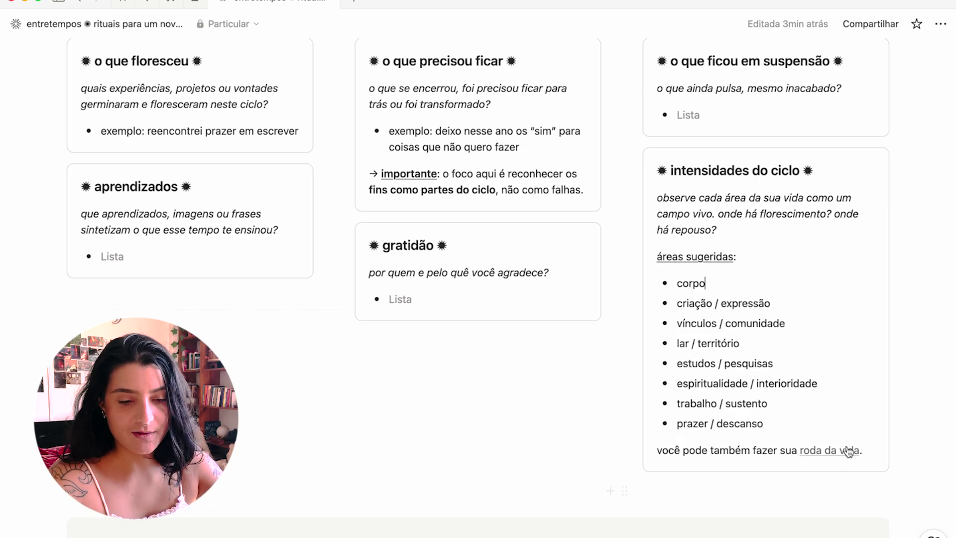
mouse_move(845, 452)
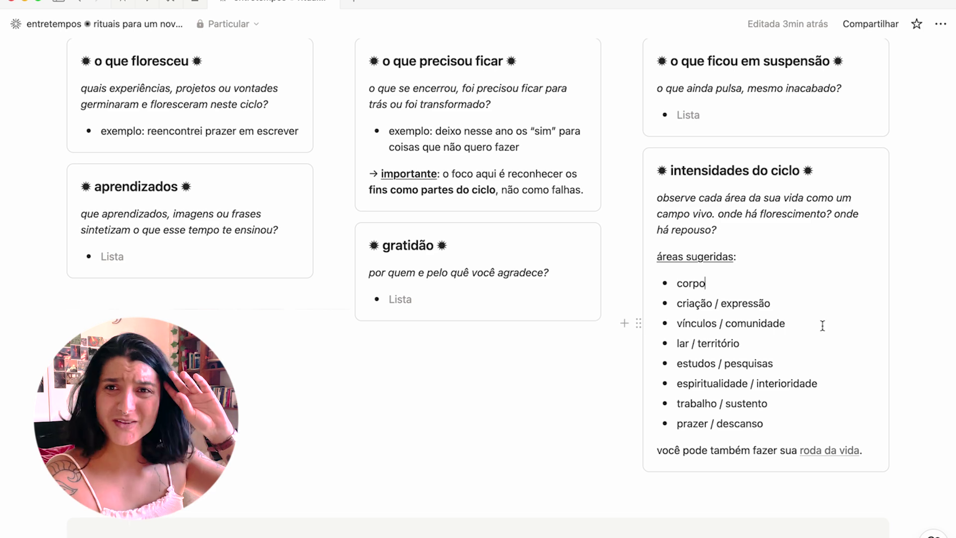
scroll(708, 421, down, 3)
scroll(709, 421, down, 5)
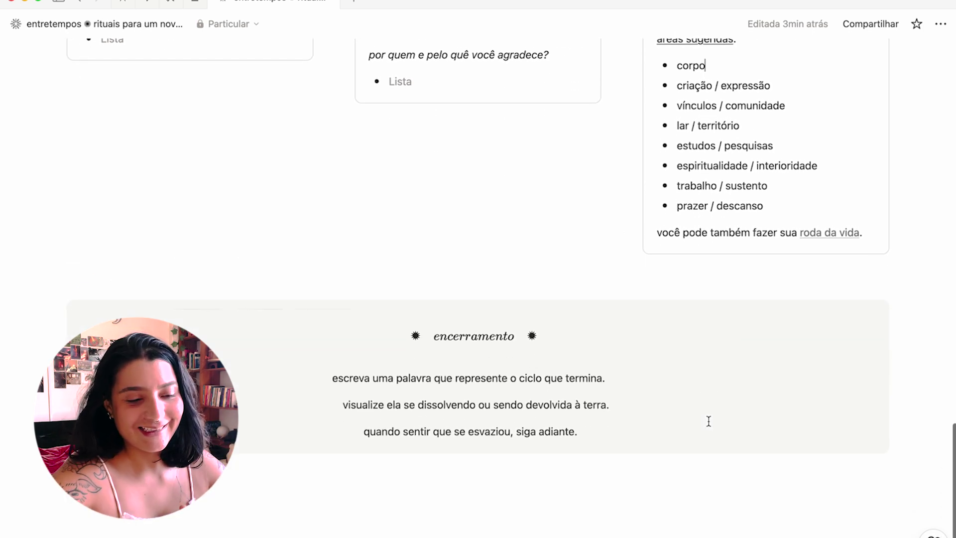
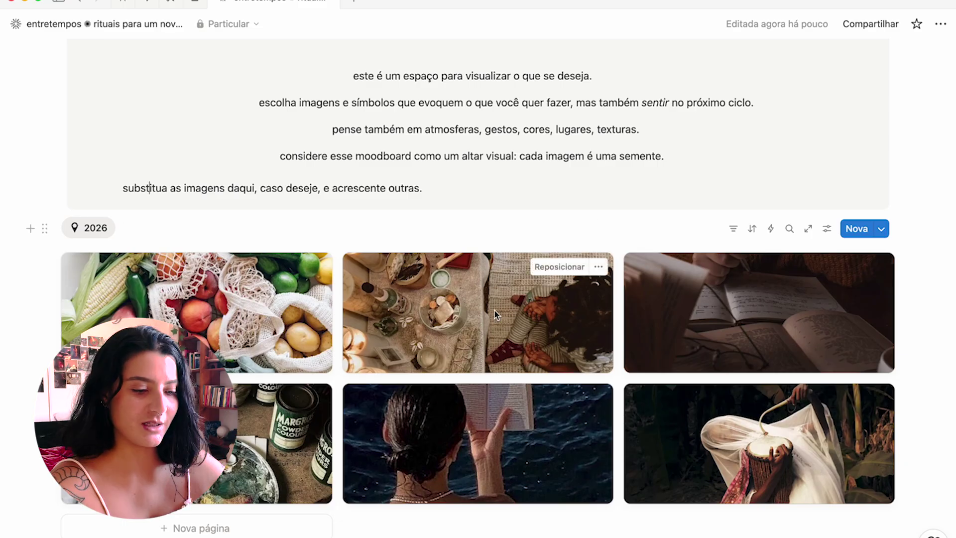
Open the vegetables image card in the 2026 moodboard, review the upload and link options for changing its cover, and close the card
scroll(494, 310, down, 1)
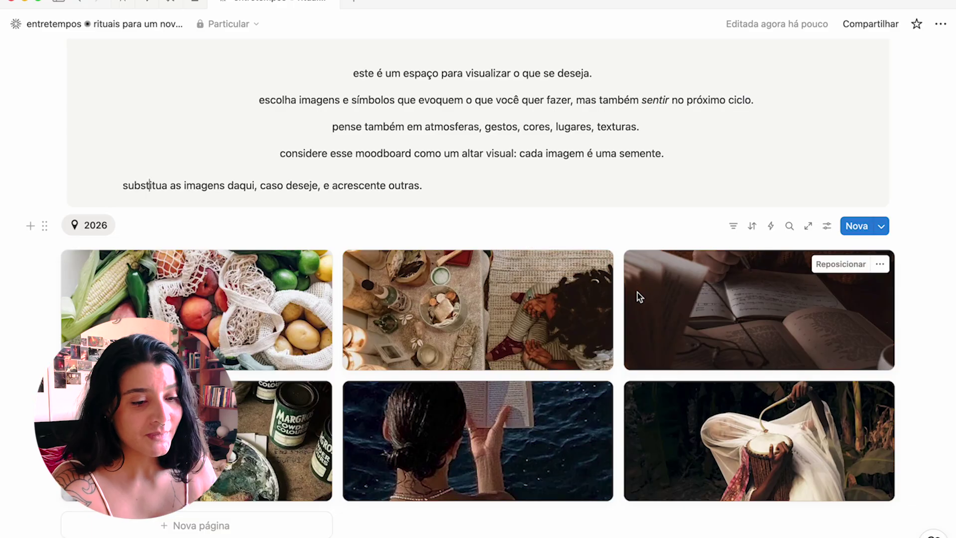
scroll(589, 445, down, 2)
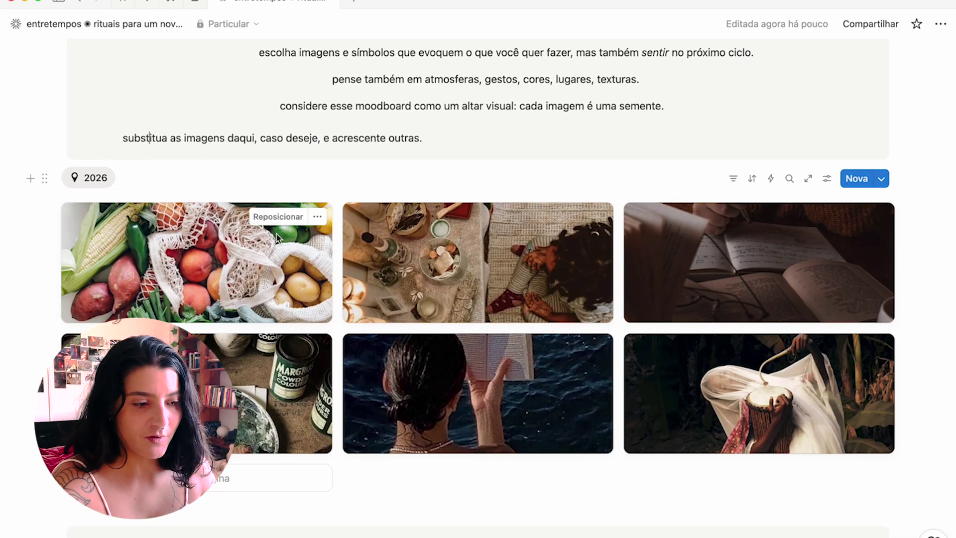
click(305, 278)
click(376, 219)
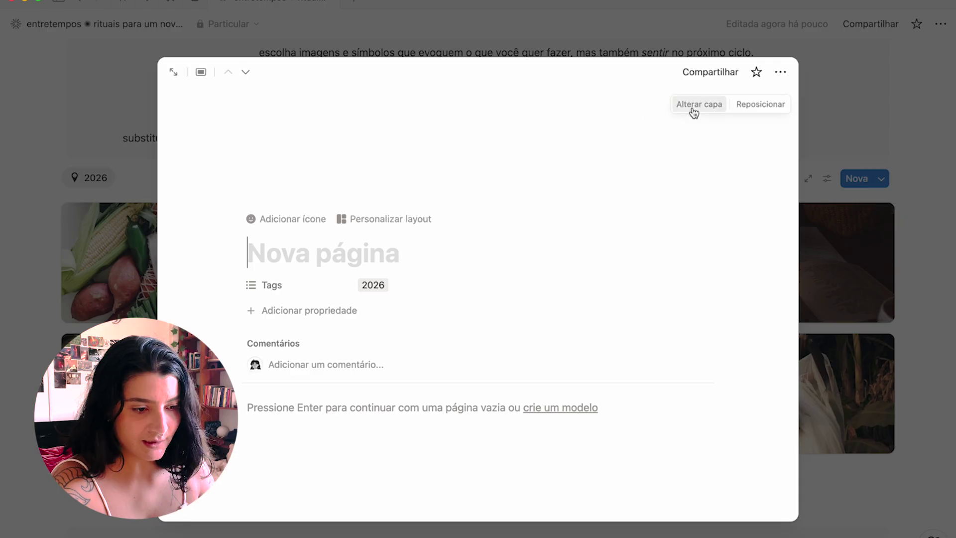
click(699, 104)
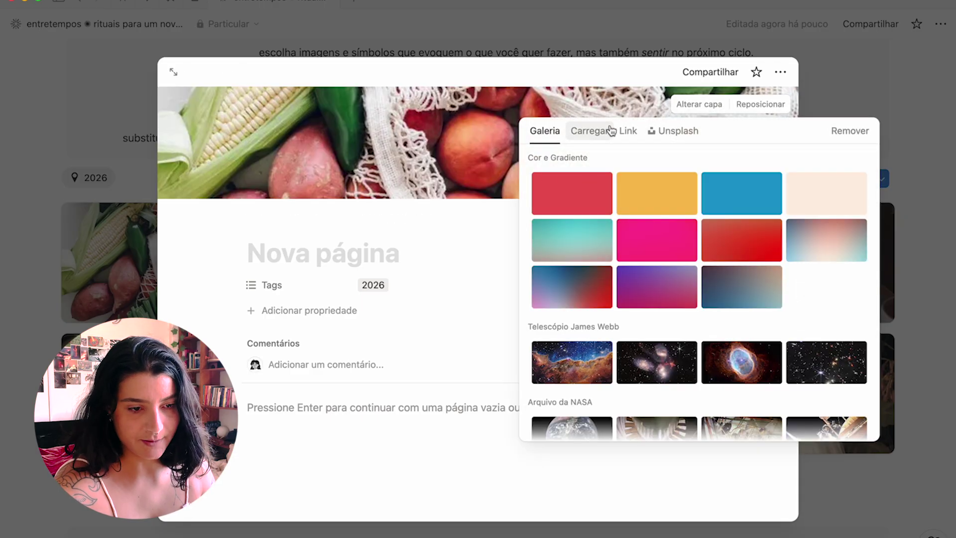
click(583, 136)
click(619, 144)
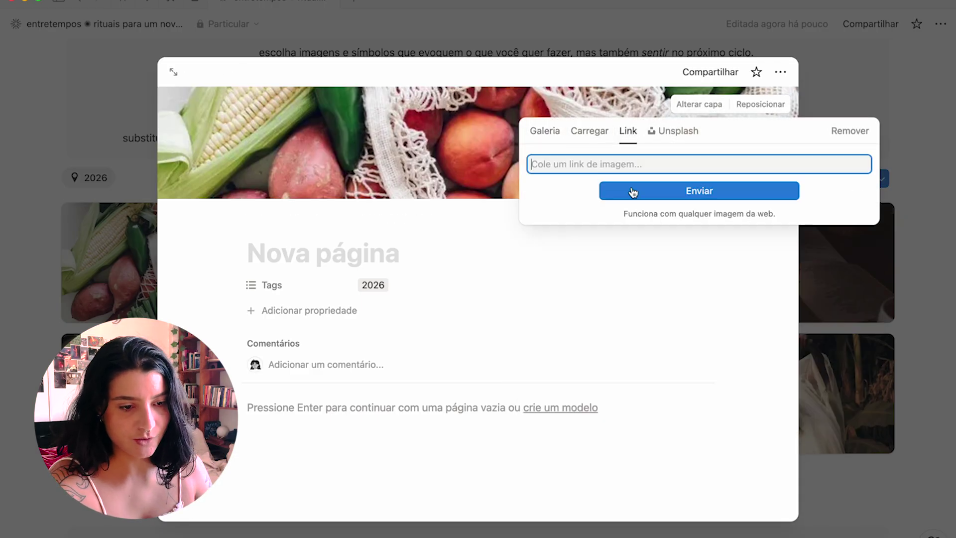
click(486, 241)
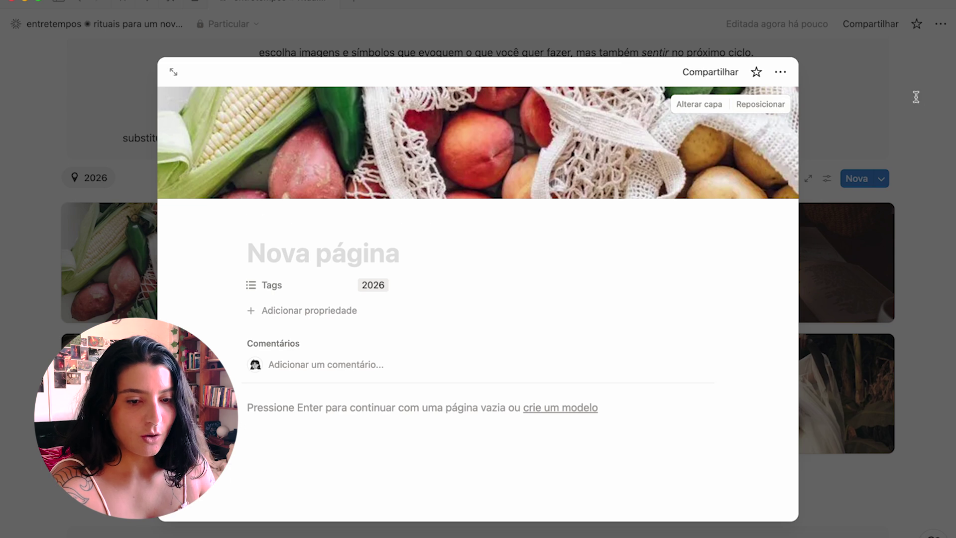
key(Escape)
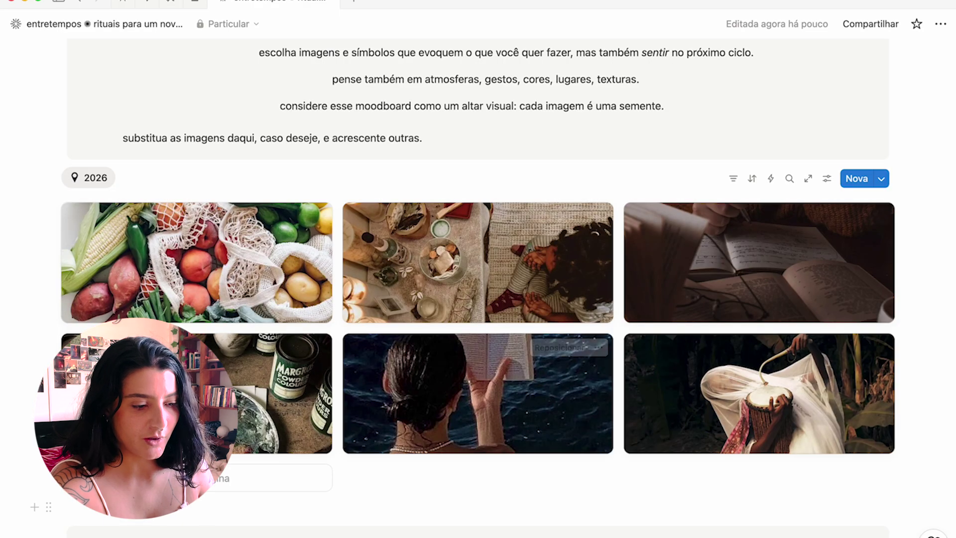
Add a new page with a cover image to the moodboard gallery and tag it 2026
click(241, 480)
click(383, 118)
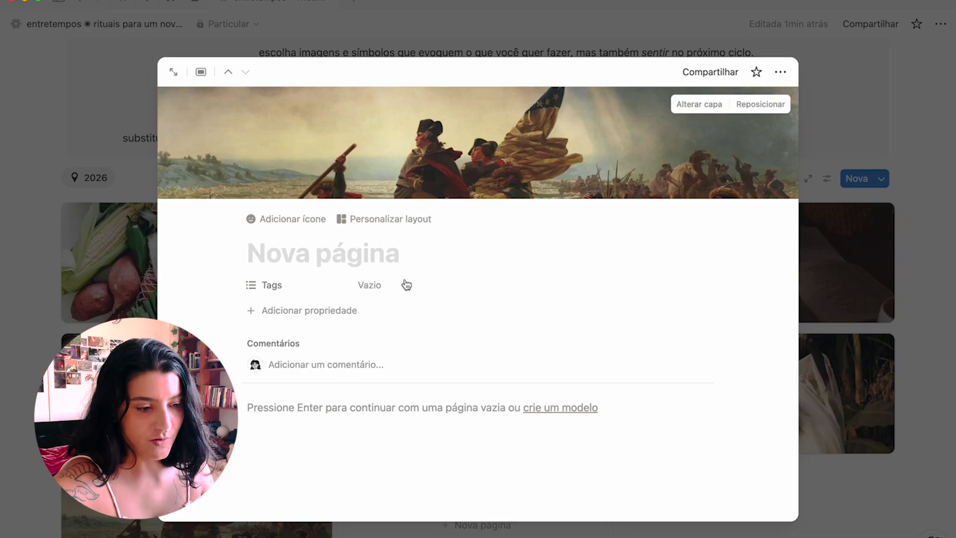
click(369, 285)
click(414, 331)
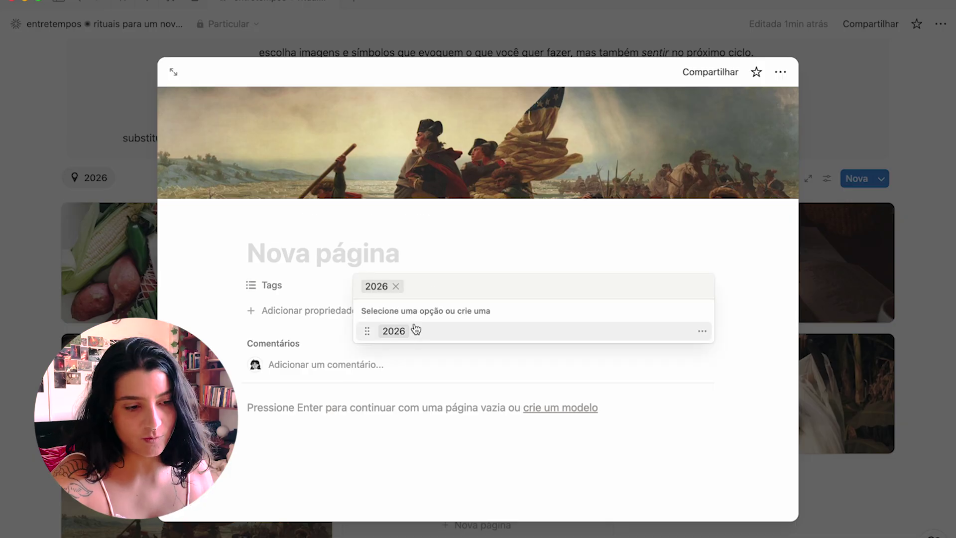
click(489, 256)
click(930, 216)
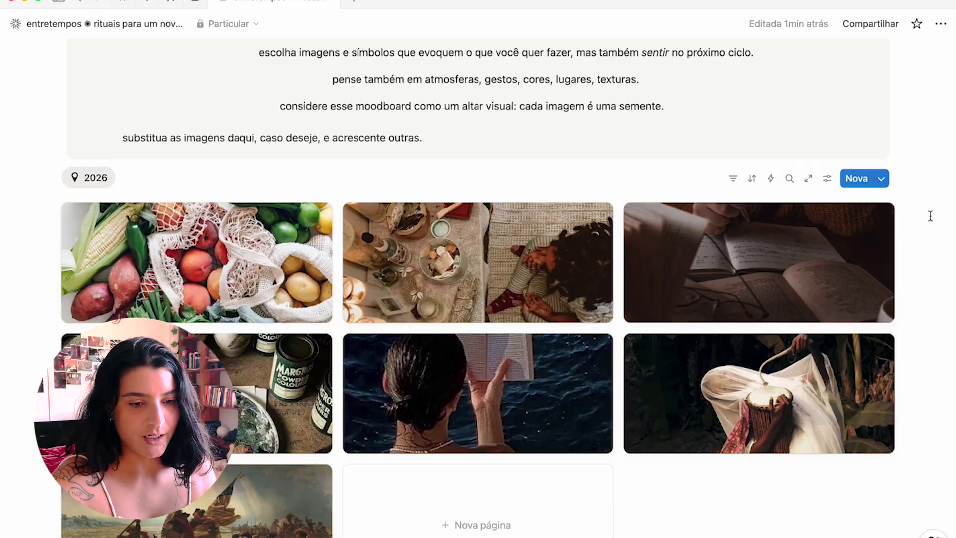
Filter the moodboard gallery to show only pages whose Tags contain 2026
scroll(591, 331, down, 4)
scroll(591, 331, up, 2)
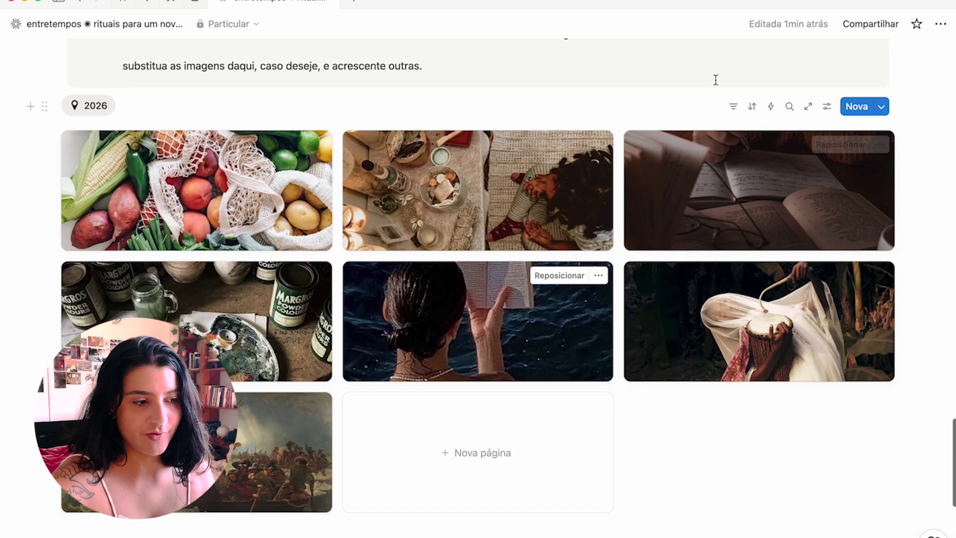
scroll(331, 94, up, 2)
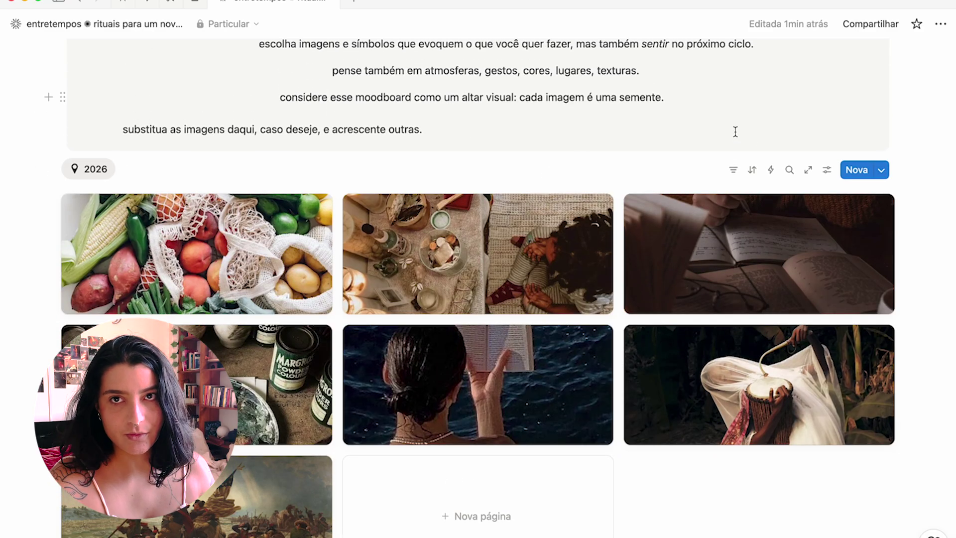
click(733, 170)
click(777, 248)
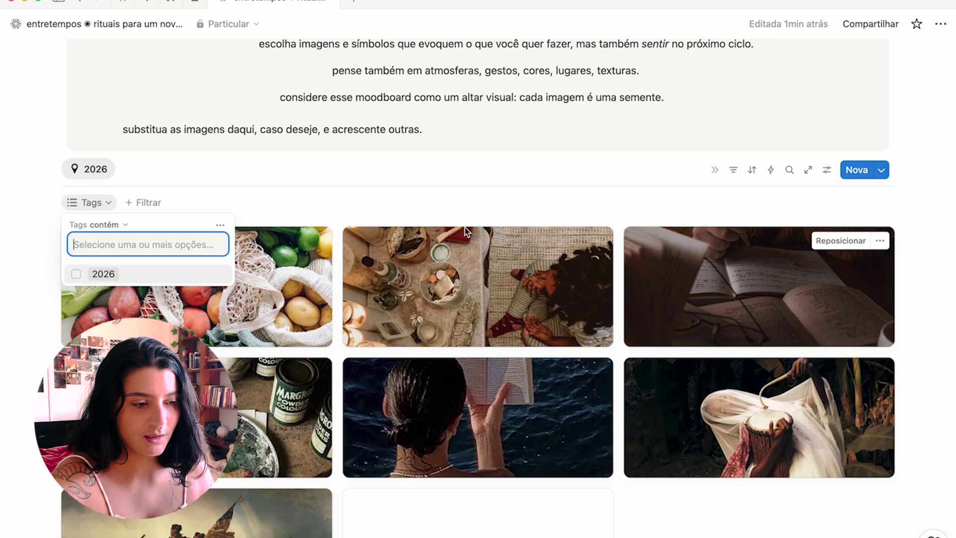
click(77, 274)
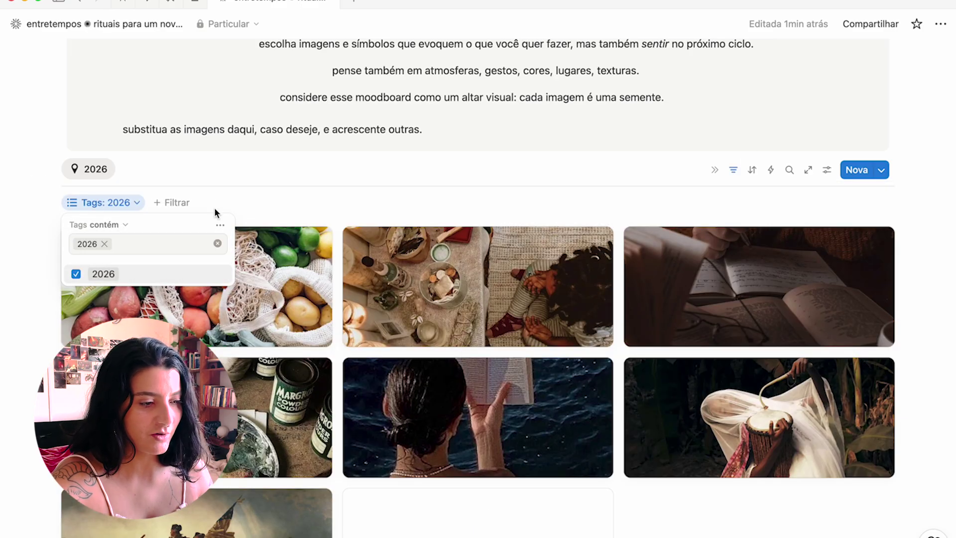
click(246, 187)
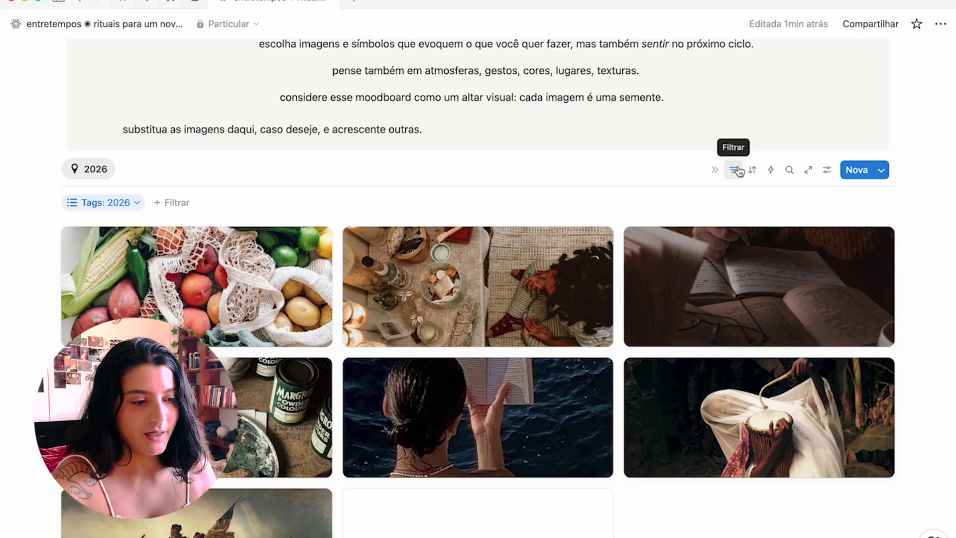
Remove the 2026 tag from the new moodboard page with the historical painting cover
click(294, 513)
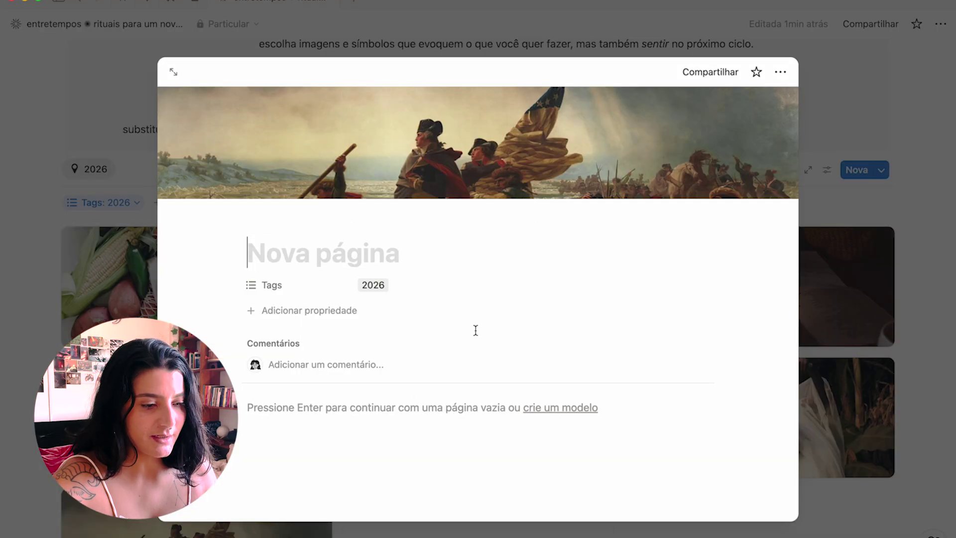
click(380, 283)
click(397, 286)
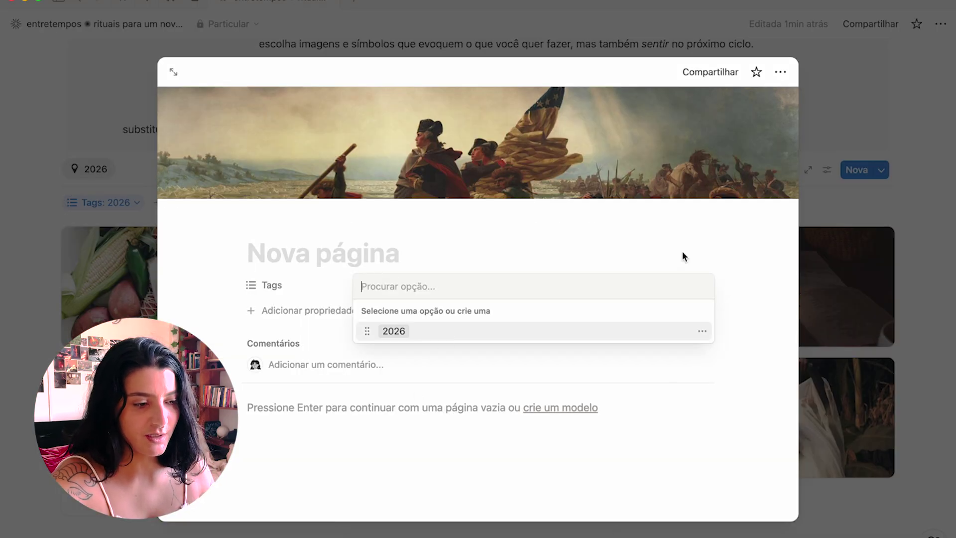
click(885, 198)
click(880, 80)
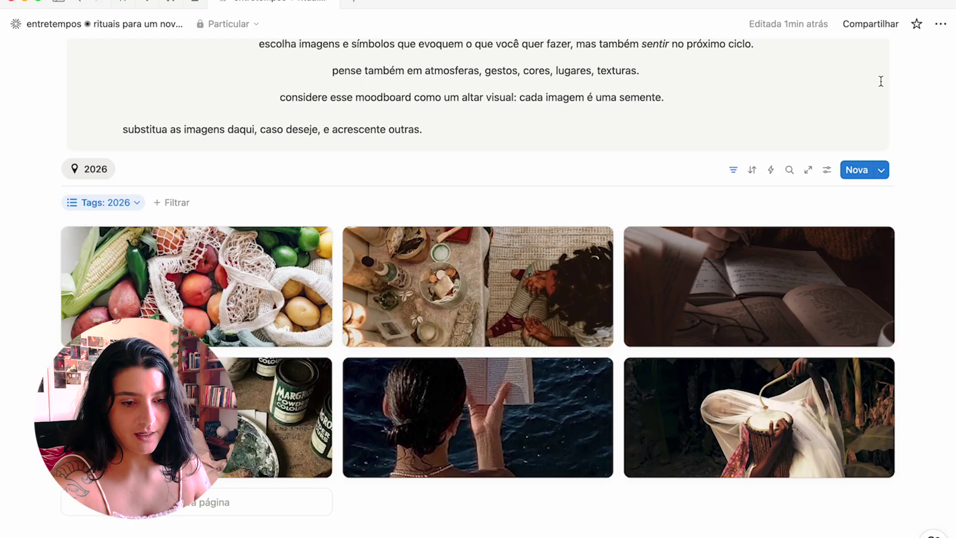
Hide the filter row above the 2026 moodboard gallery
click(735, 171)
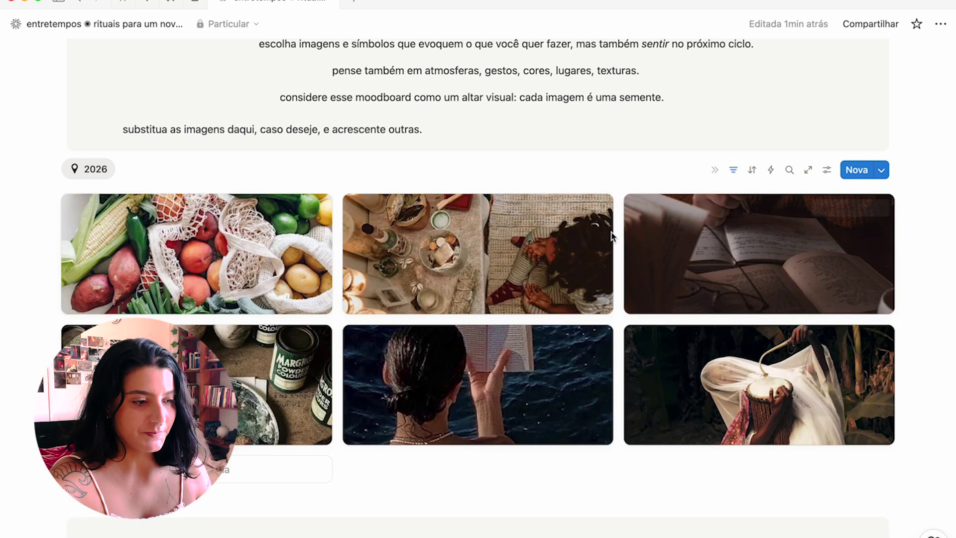
click(86, 172)
click(224, 159)
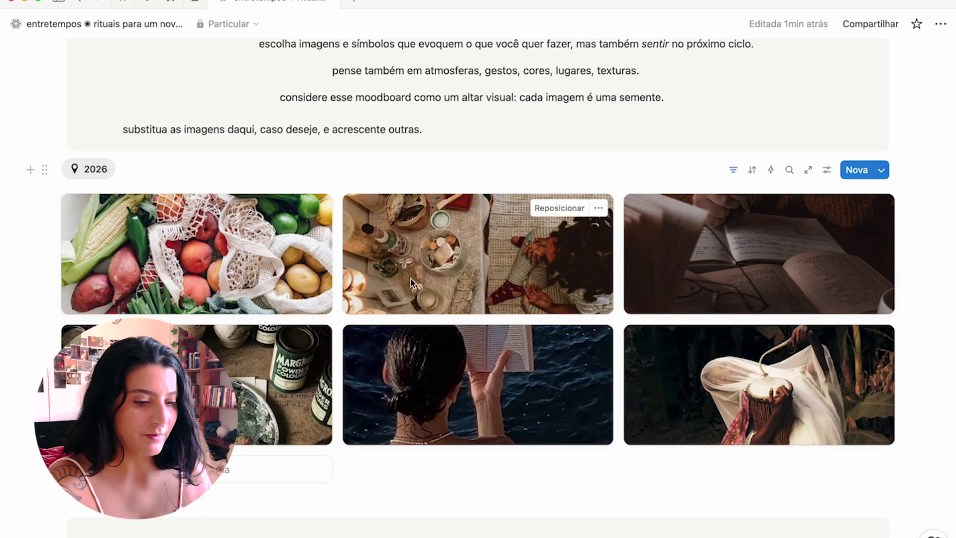
Examine the "encerramento" prompts below the moodboard alongside its images, and return to the past-cycle reflection cards
scroll(474, 348, down, 4)
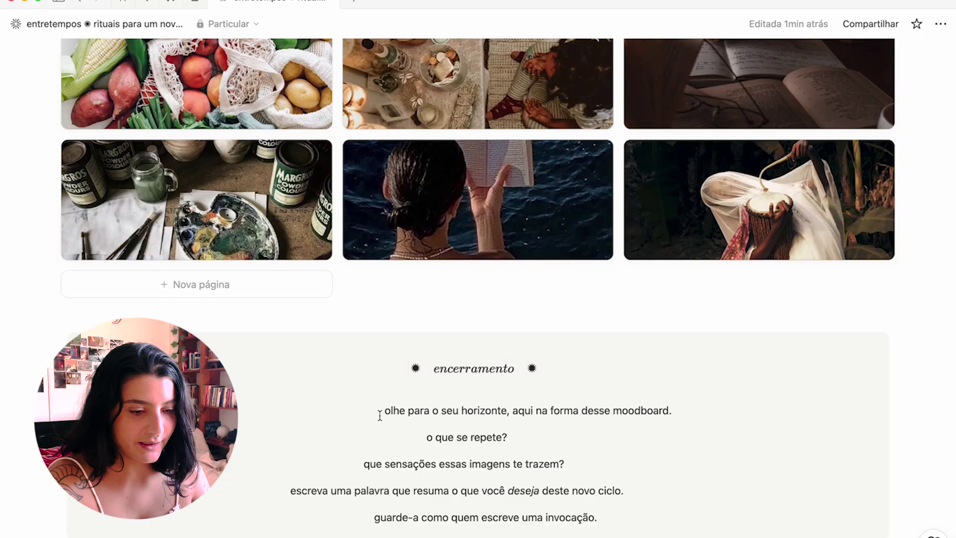
scroll(377, 413, down, 3)
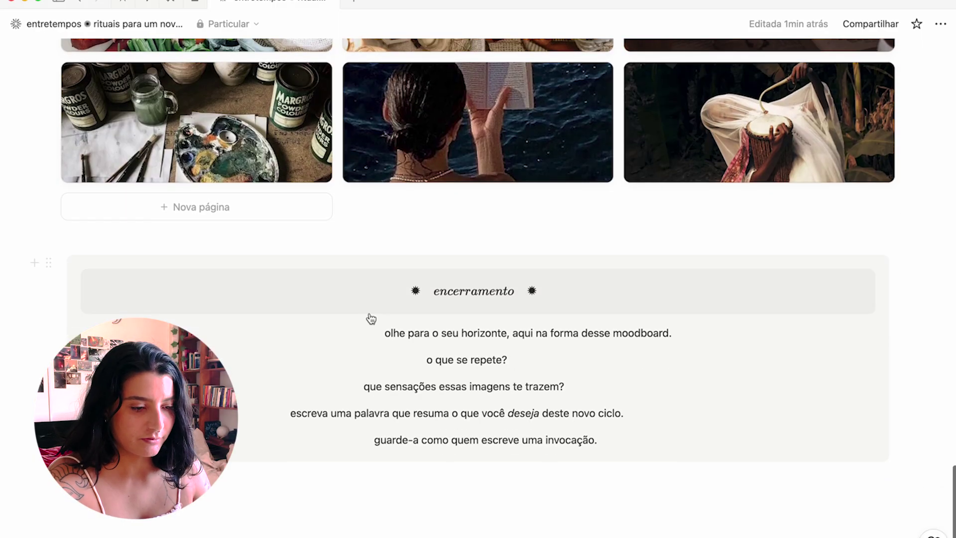
drag(380, 333, 328, 332)
click(333, 333)
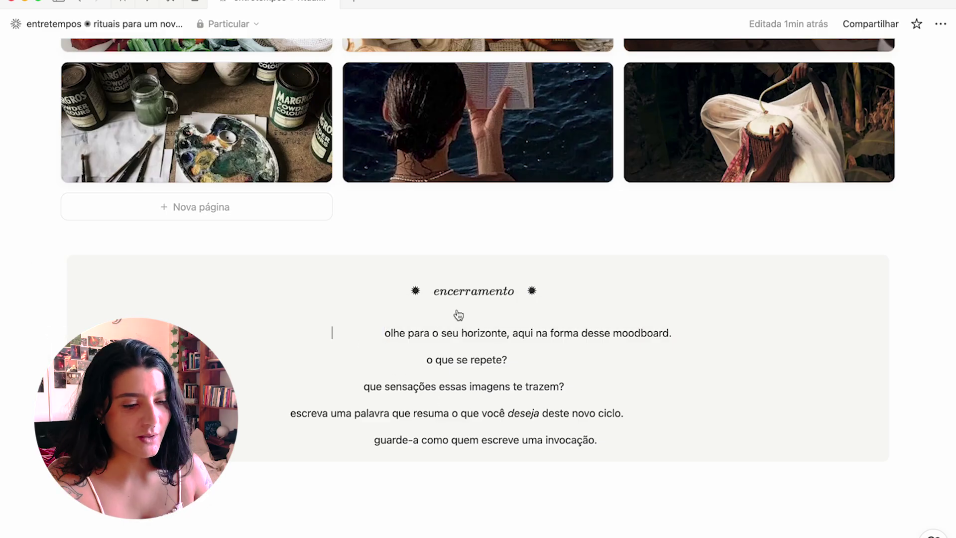
scroll(458, 189, up, 3)
scroll(459, 193, down, 1)
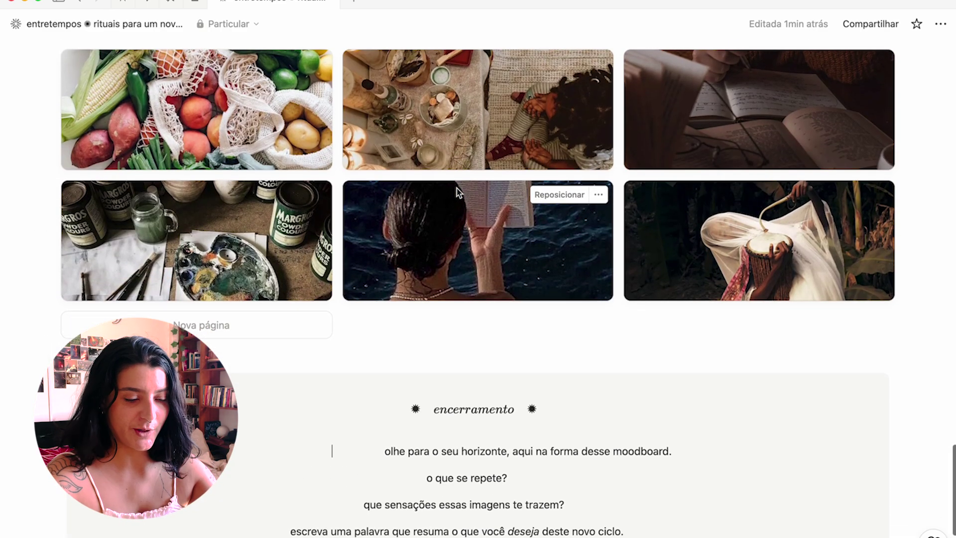
scroll(458, 192, down, 2)
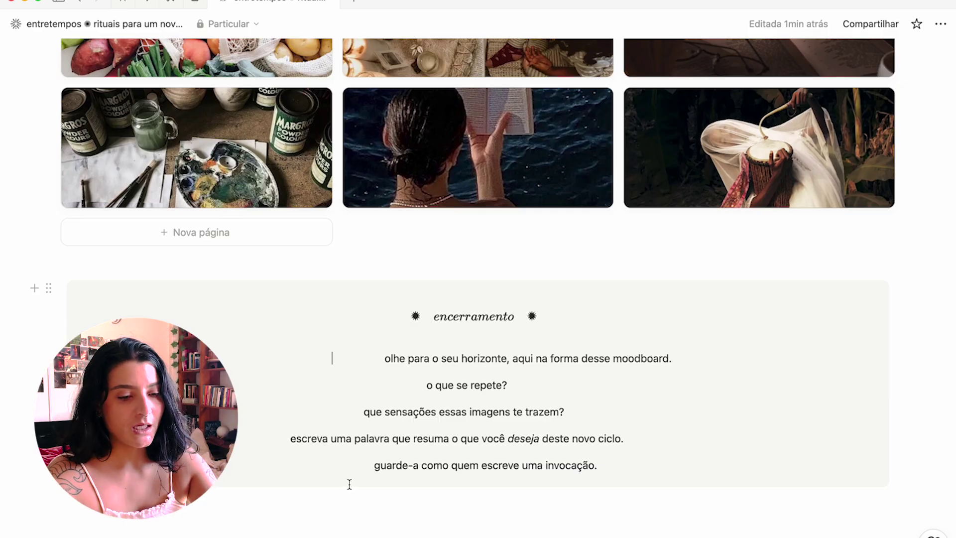
scroll(390, 502, up, 15)
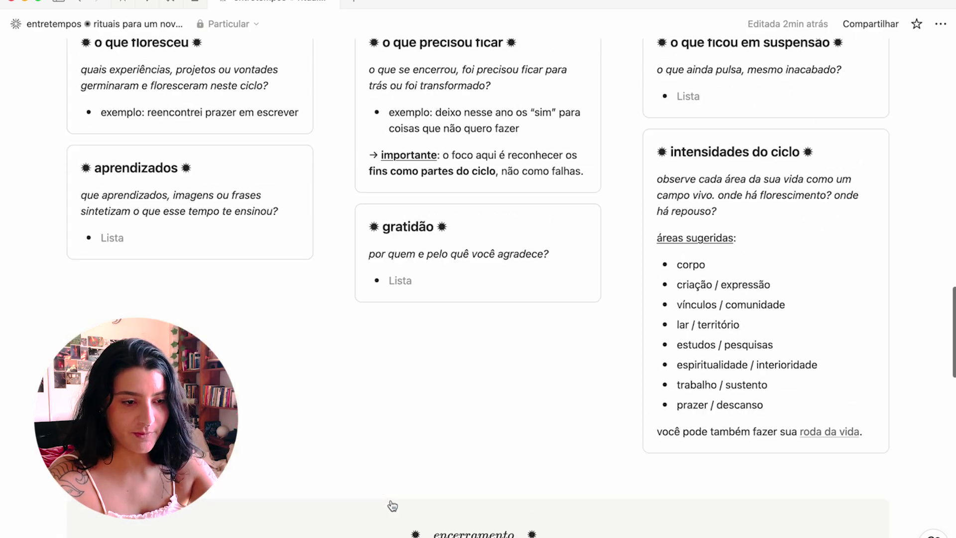
Generate the page content for stage 3, "CARTOGRAFIA DO NOVO CICLO", and go to its new section below "encerramento"
scroll(393, 506, up, 10)
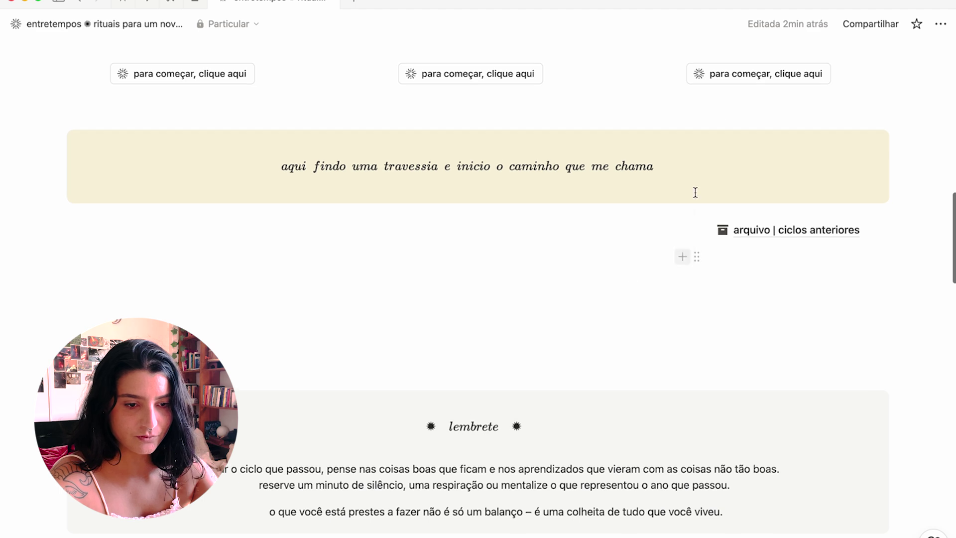
click(728, 73)
scroll(728, 90, up, 5)
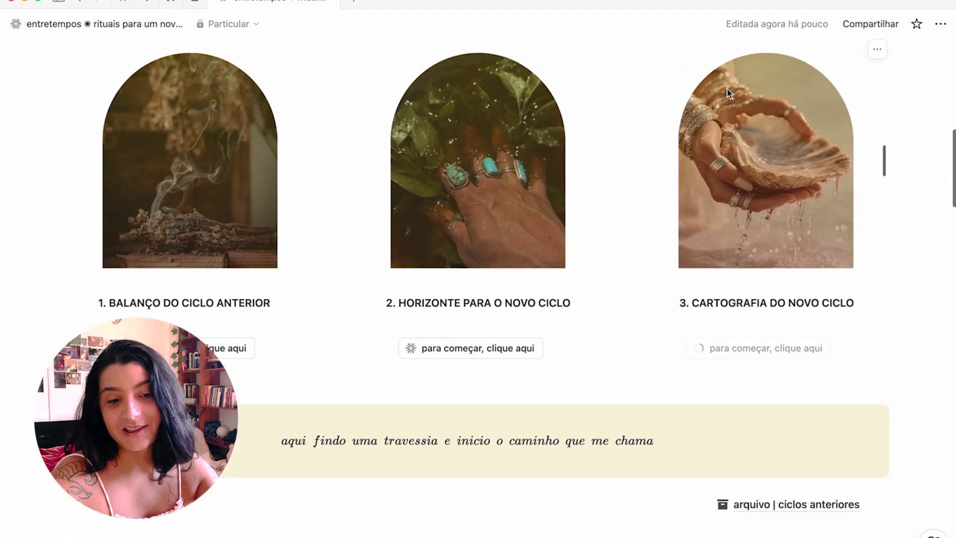
scroll(602, 252, down, 3)
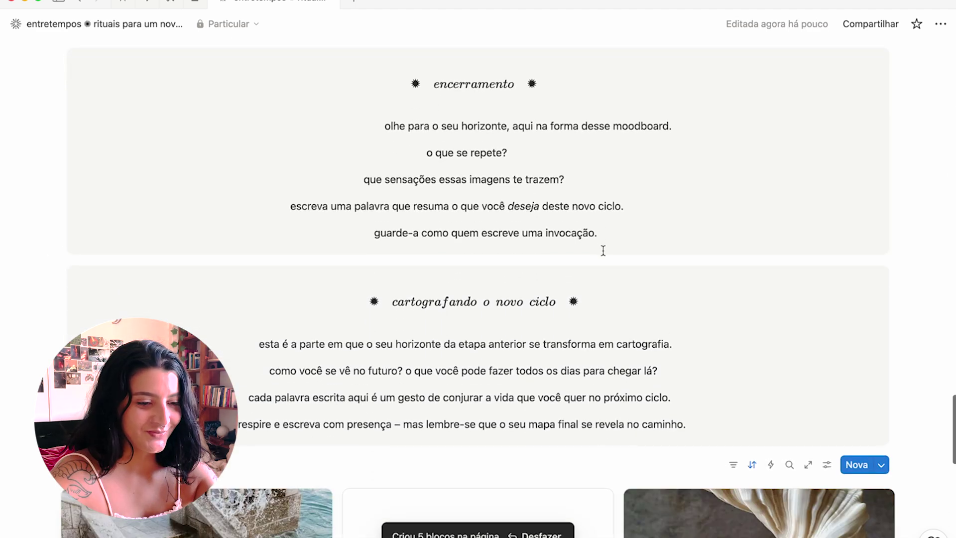
Examine the "cartografando o novo ciclo" introduction and 2026 card gallery, including the prompt inside the "norte" card
scroll(604, 251, down, 5)
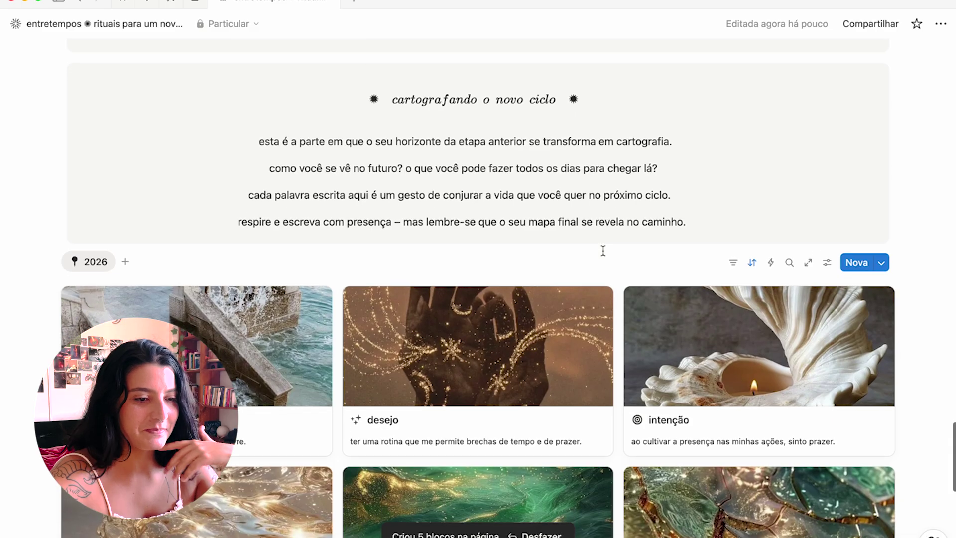
scroll(603, 251, down, 2)
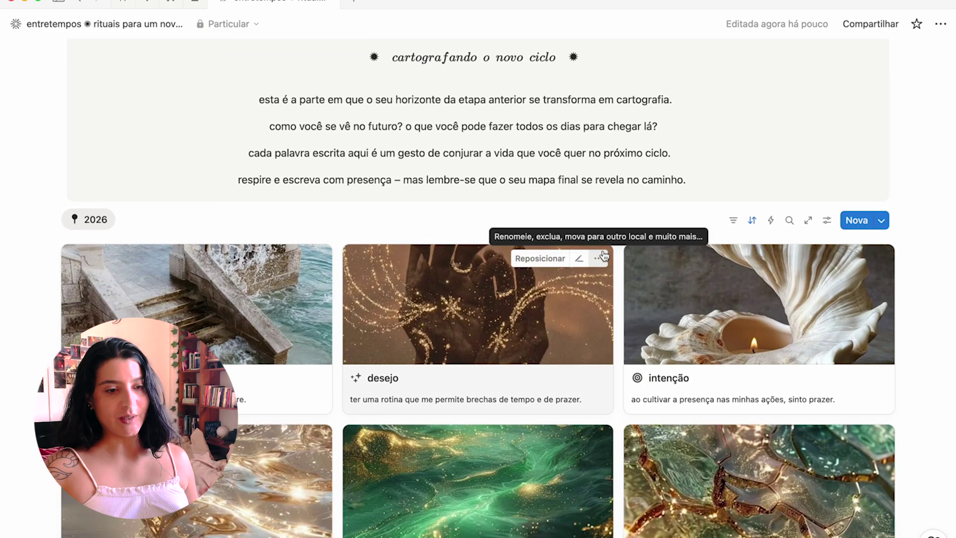
scroll(853, 221, down, 1)
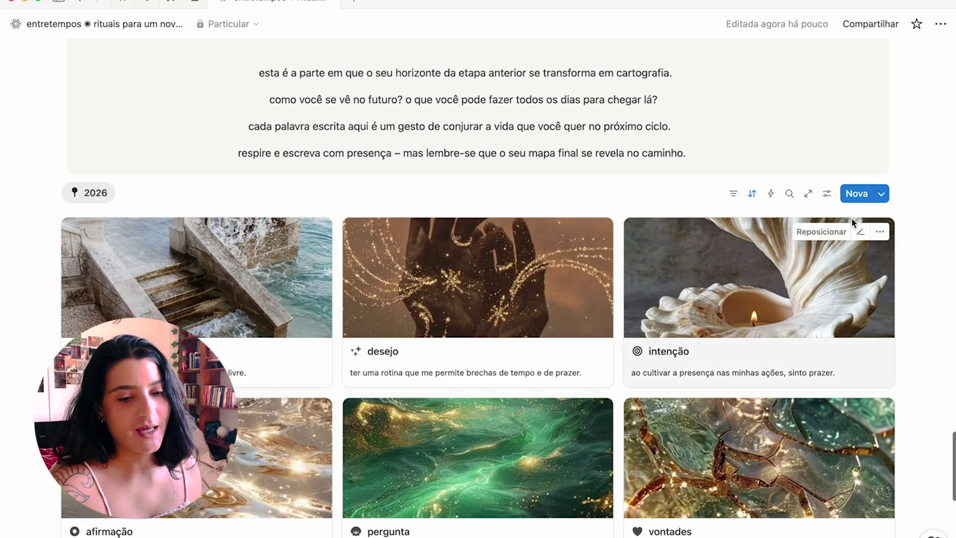
scroll(852, 221, down, 3)
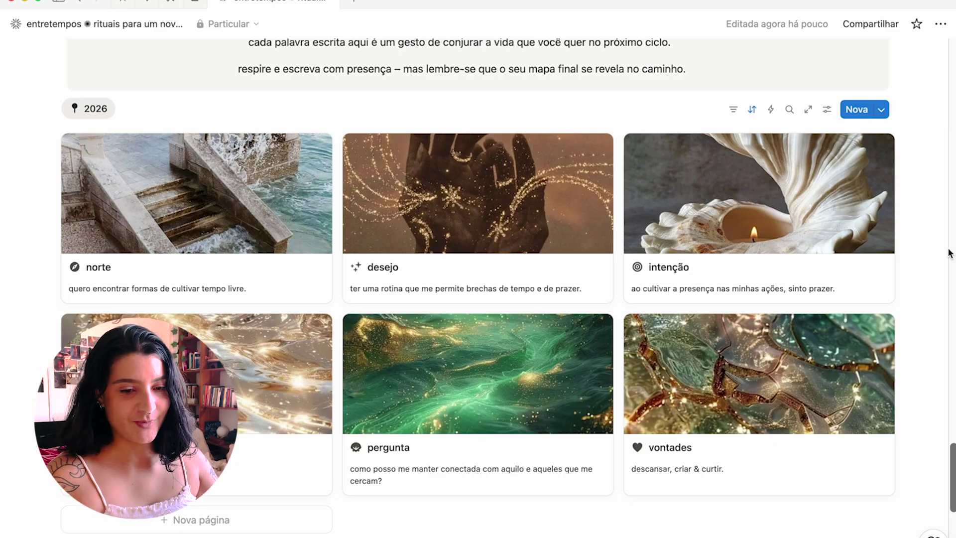
scroll(950, 253, up, 1)
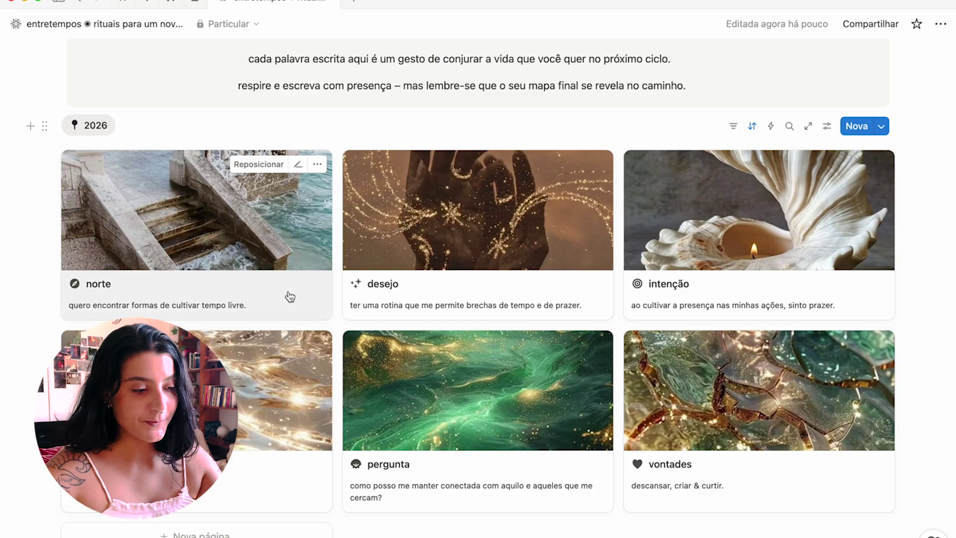
click(290, 297)
scroll(576, 307, down, 3)
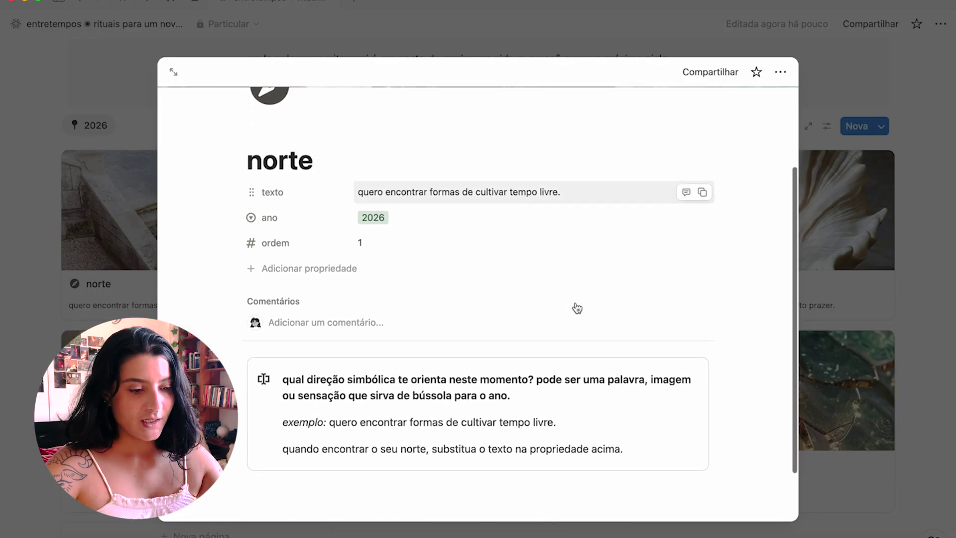
scroll(520, 394, up, 1)
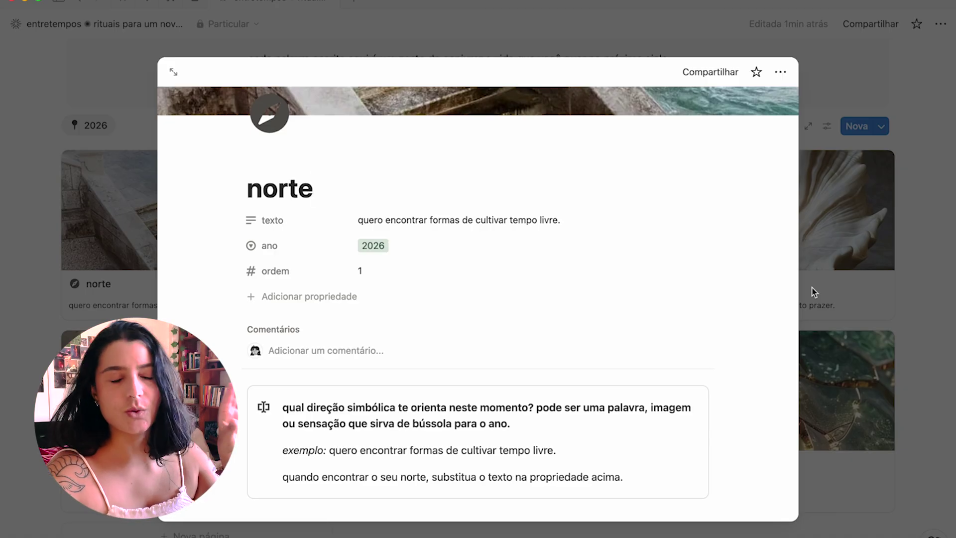
click(932, 237)
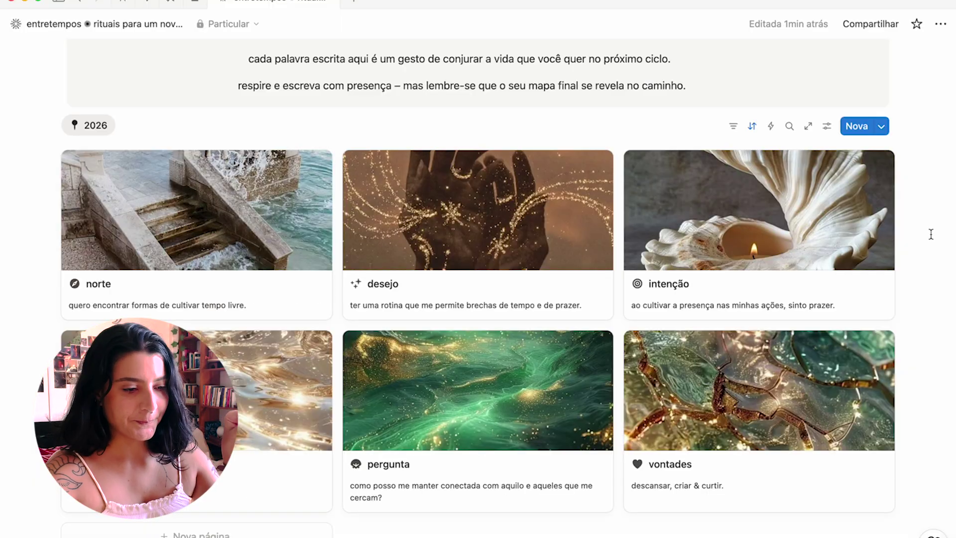
Read the "desejo" card's prompt, highlight its example sentence, and open its texto property for editing before closing the card
click(495, 281)
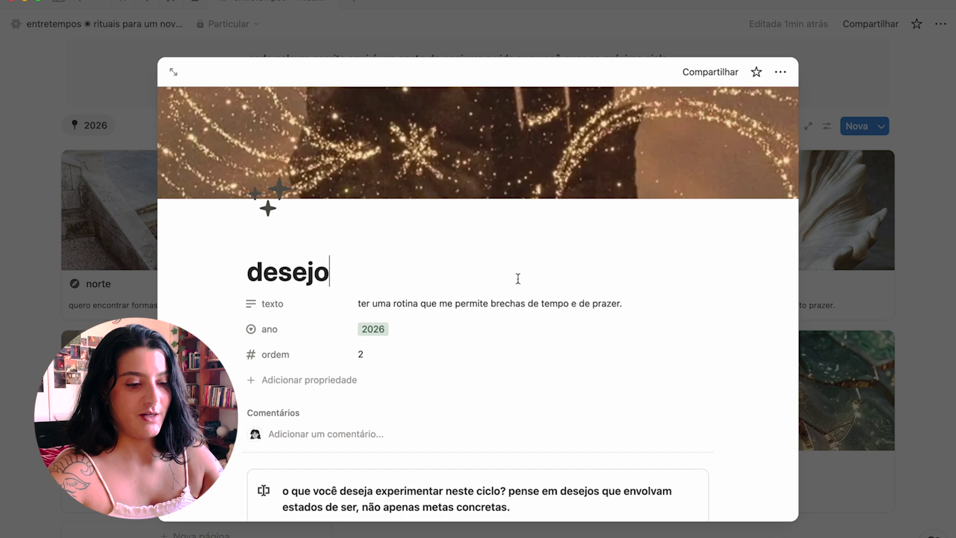
scroll(705, 332, down, 2)
scroll(705, 332, down, 3)
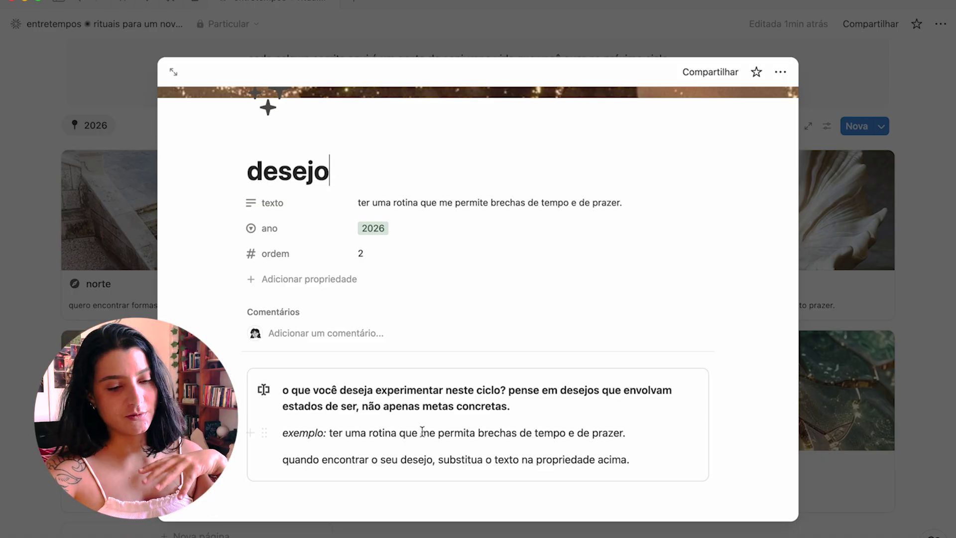
click(332, 432)
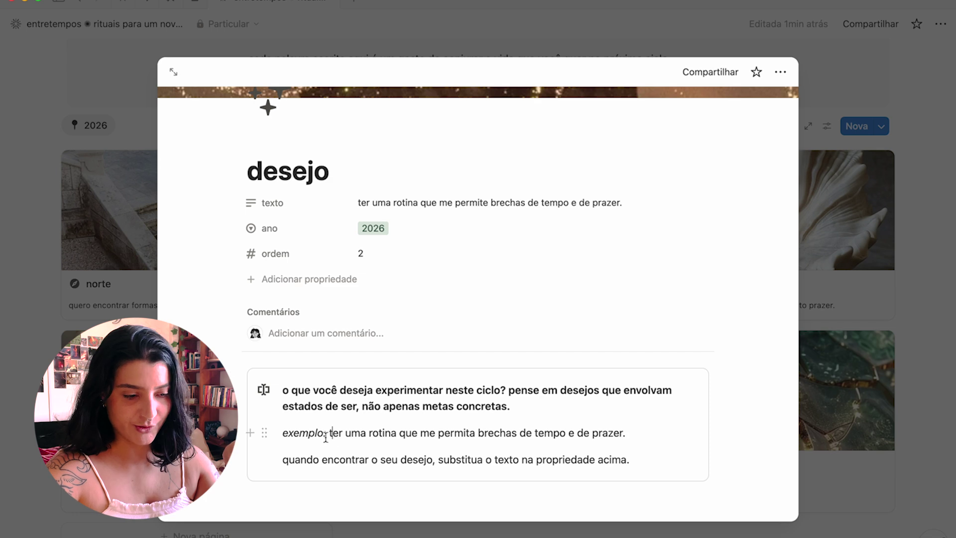
drag(329, 433, 632, 433)
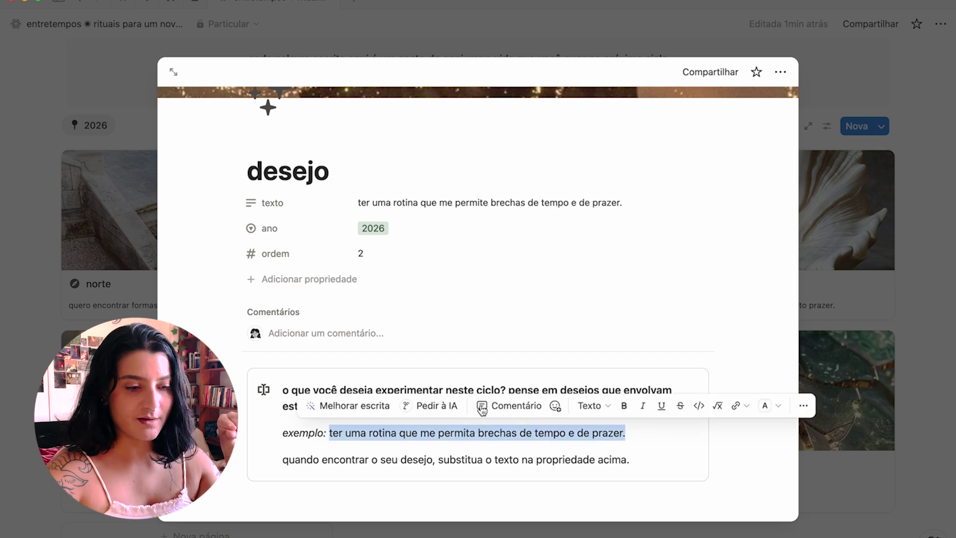
click(366, 203)
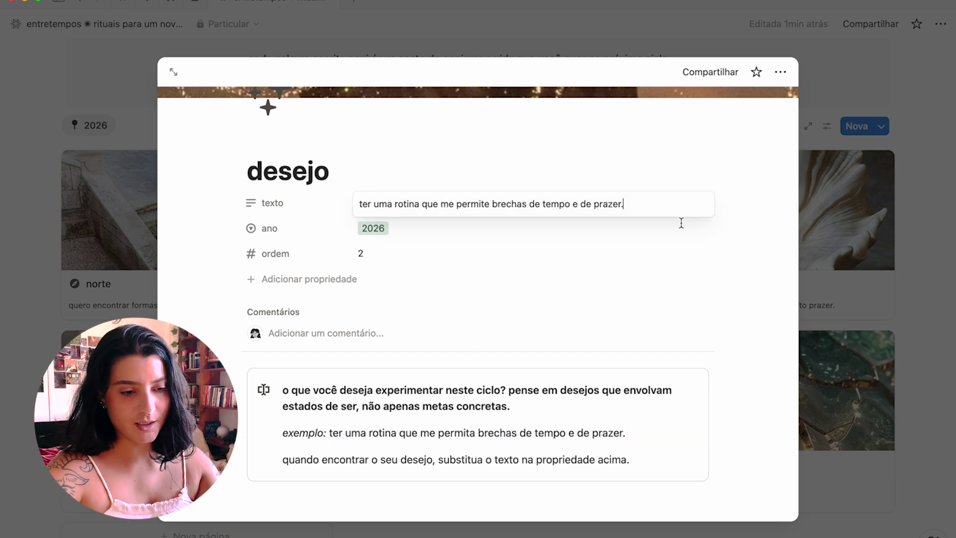
click(936, 285)
click(937, 293)
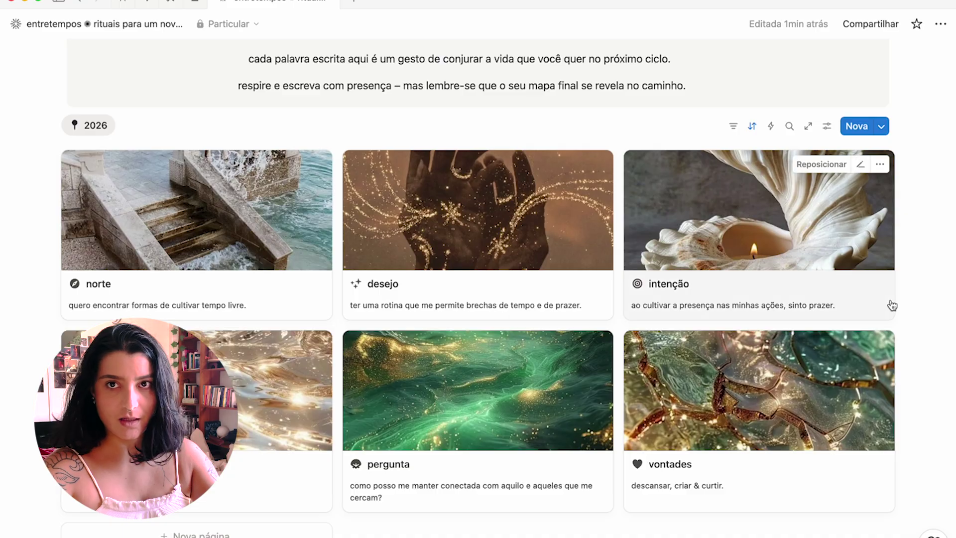
Open the "intenção" card in the 2026 gallery, read its prompt and example, and close it
click(835, 286)
scroll(765, 349, down, 5)
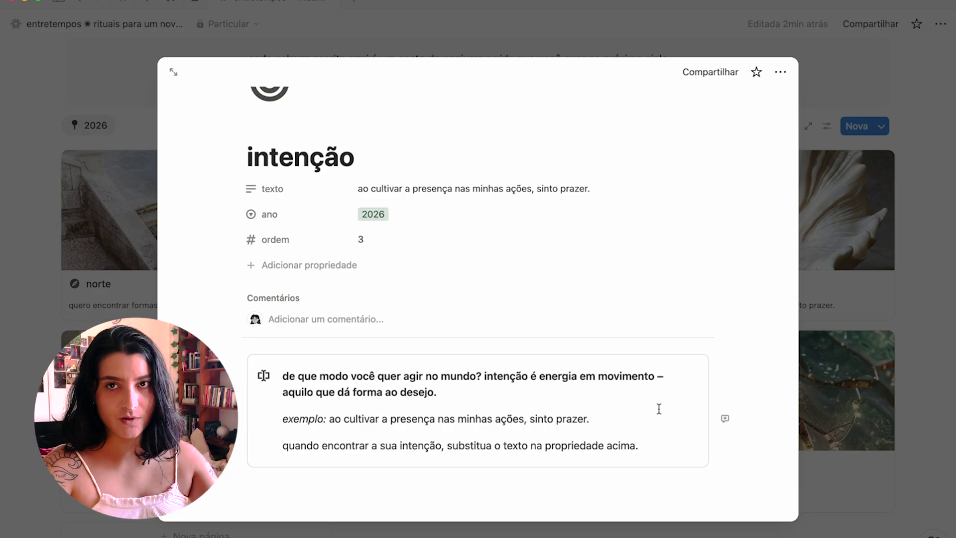
click(929, 317)
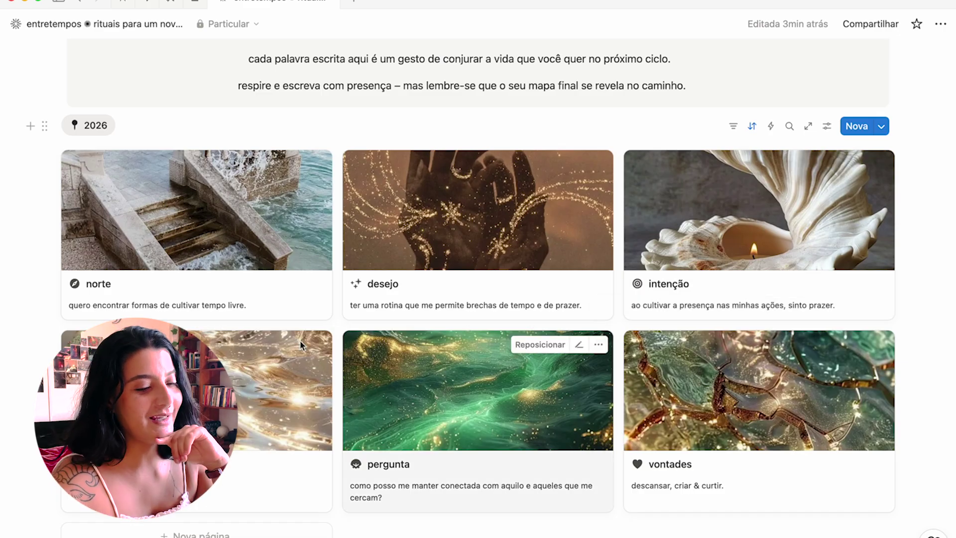
Open the "afirmação" card in the 2026 gallery, read its prompt and example, and close it
click(252, 490)
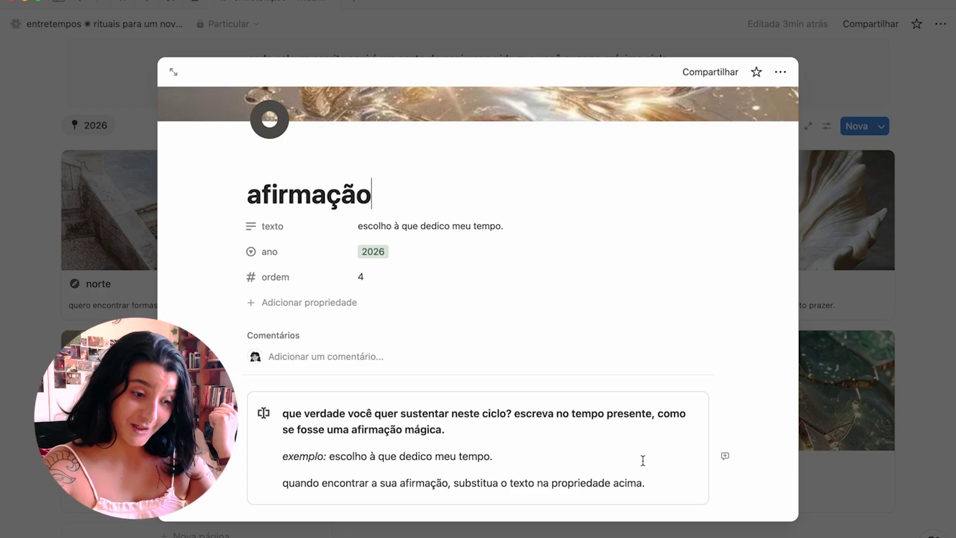
scroll(643, 460, down, 1)
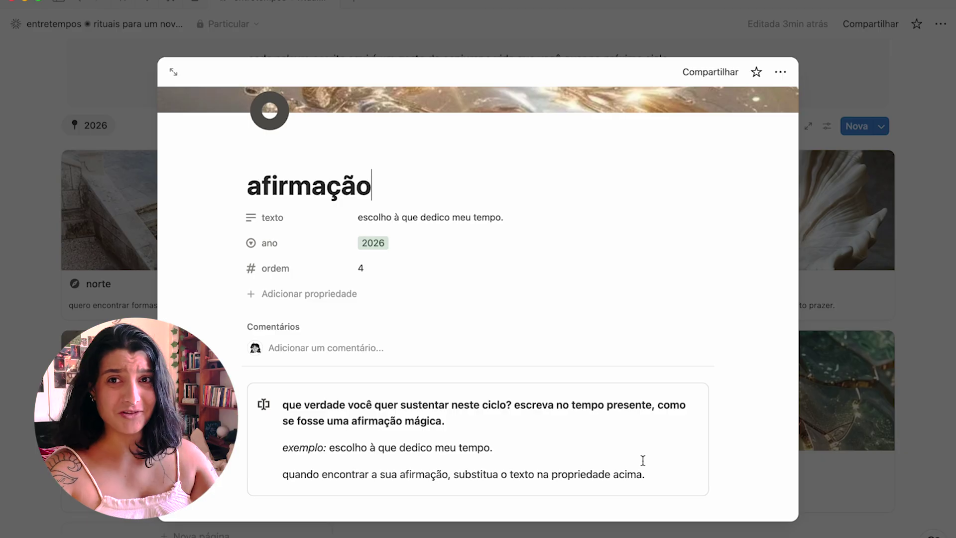
click(930, 366)
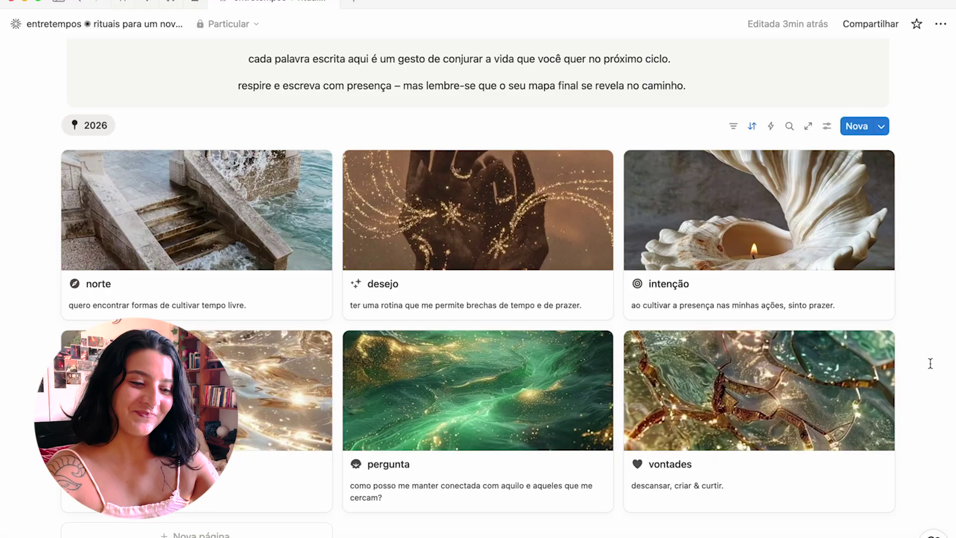
Open the "pergunta" card in the 2026 gallery, read its prompt and example, and close it
click(558, 469)
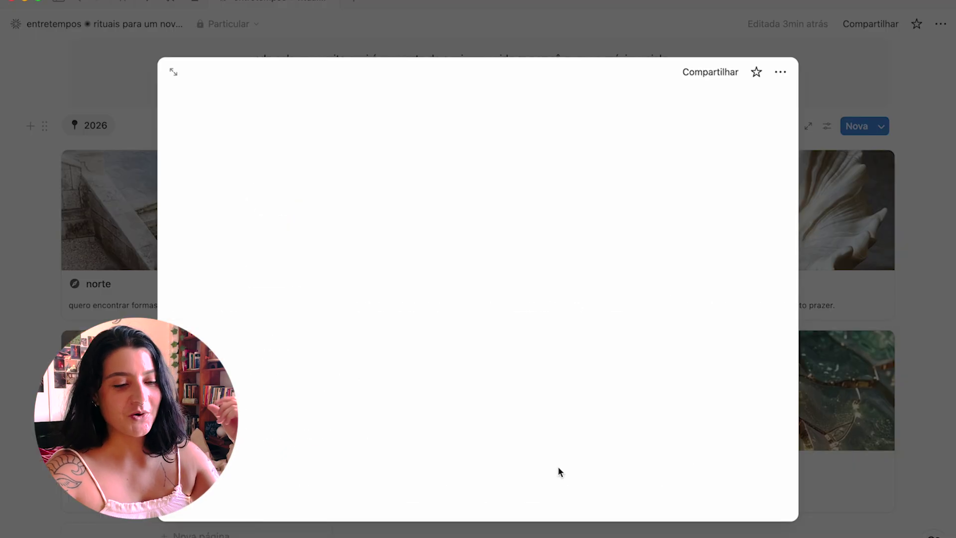
scroll(674, 421, down, 3)
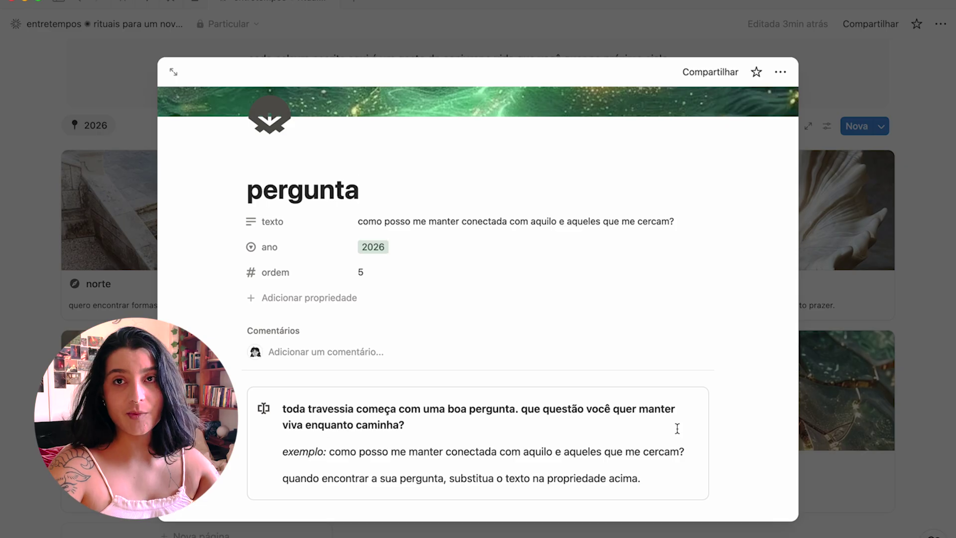
click(946, 389)
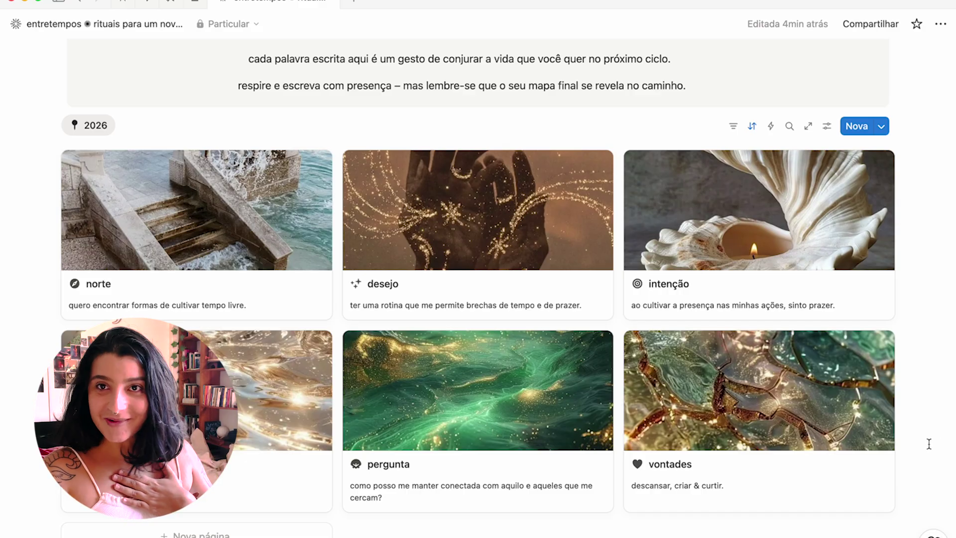
Open the "vontades" card, compare its prompt with the texto property, and highlight the bulleted list of example wishes
click(838, 493)
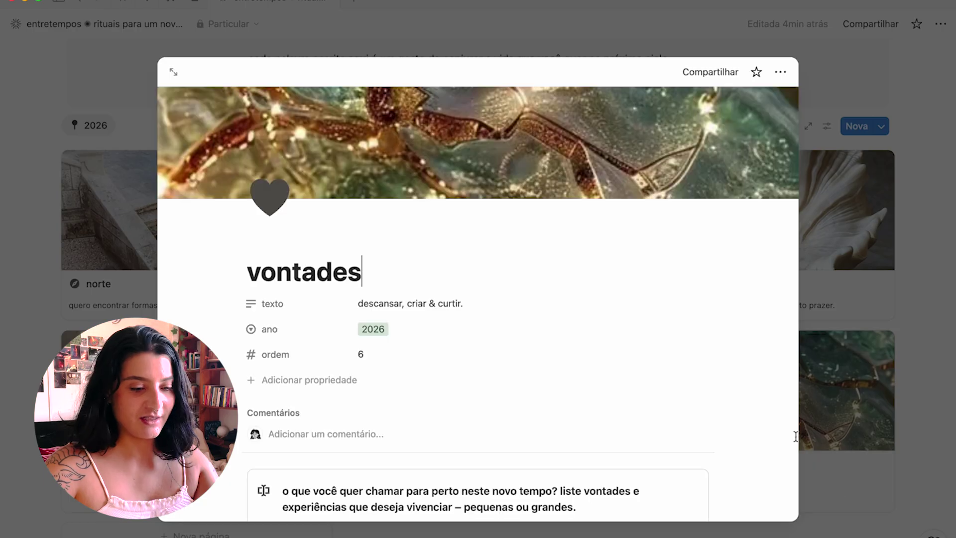
scroll(794, 436, down, 1)
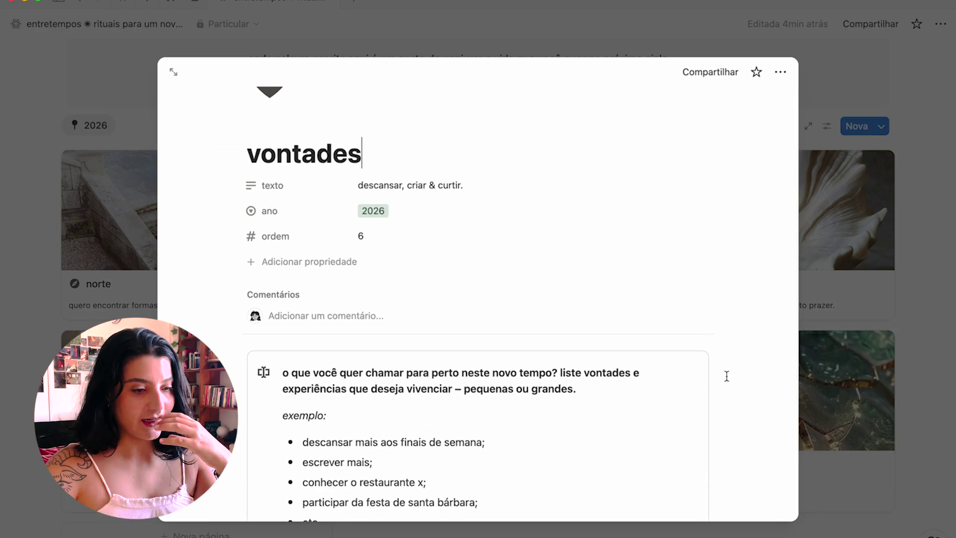
scroll(725, 376, down, 2)
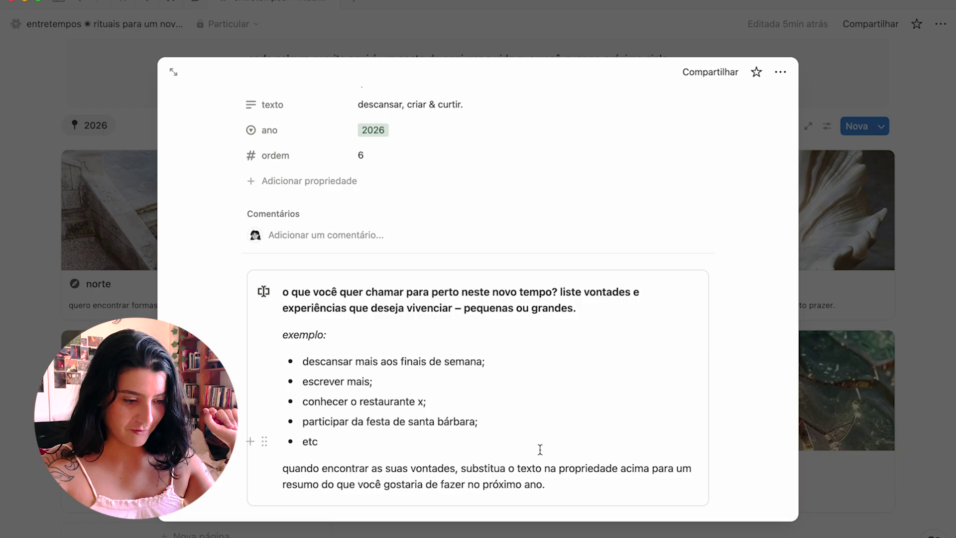
scroll(540, 449, up, 3)
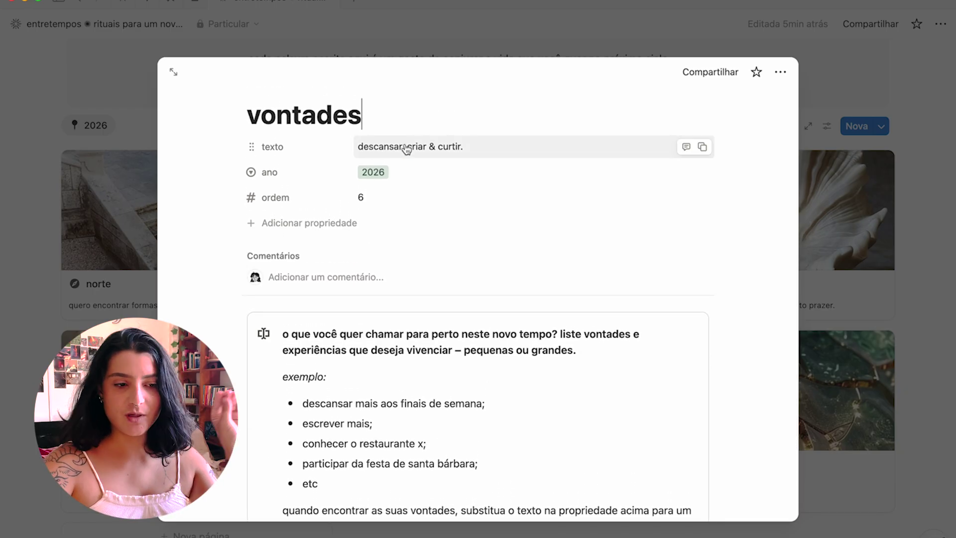
scroll(404, 368, down, 5)
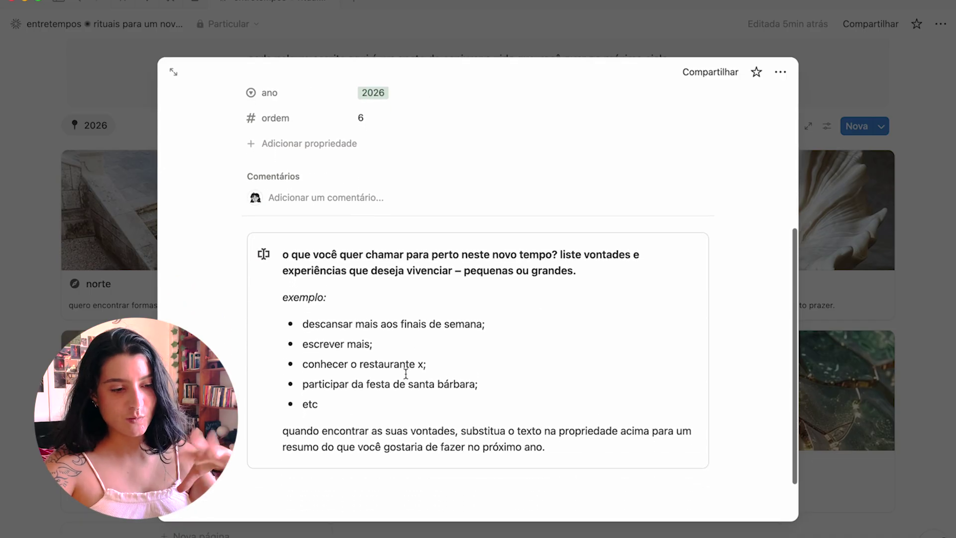
scroll(399, 408, down, 2)
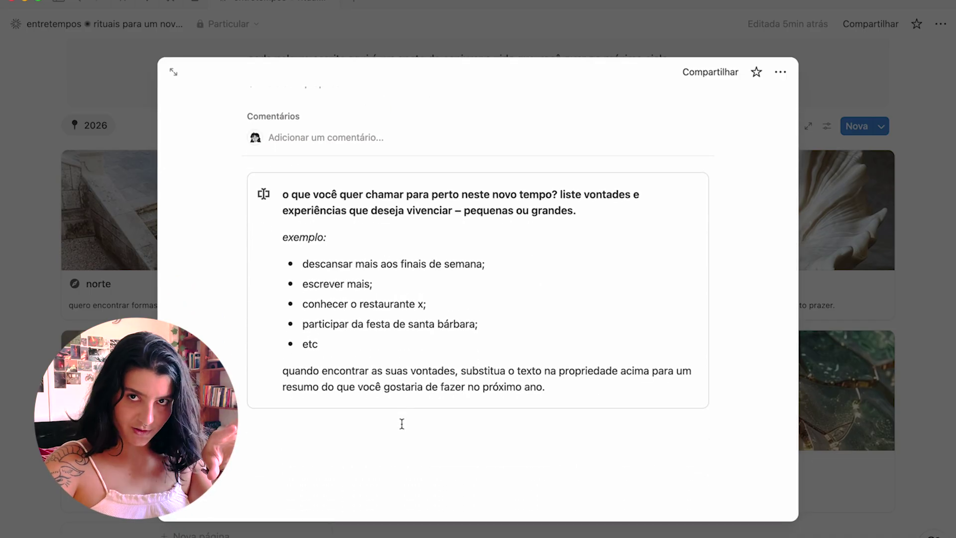
scroll(400, 421, up, 5)
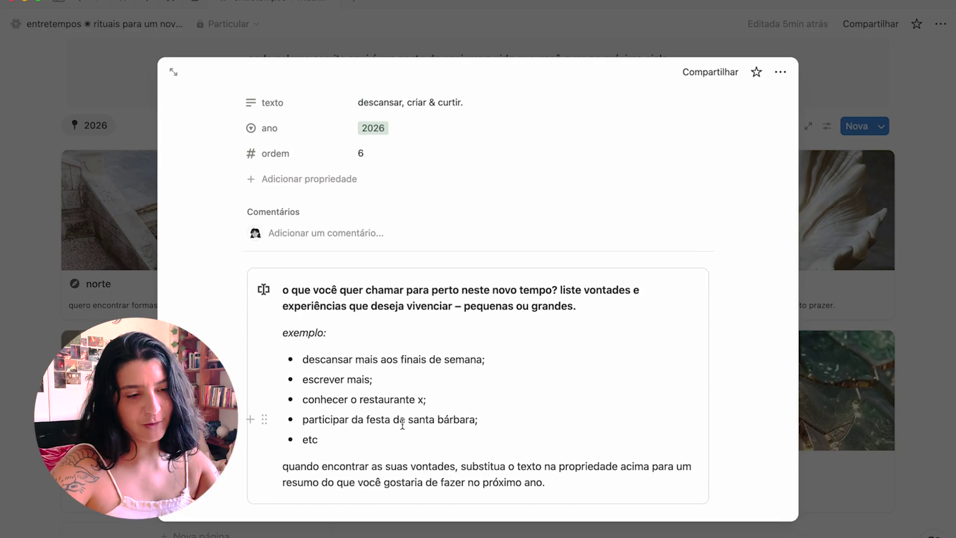
scroll(402, 423, up, 5)
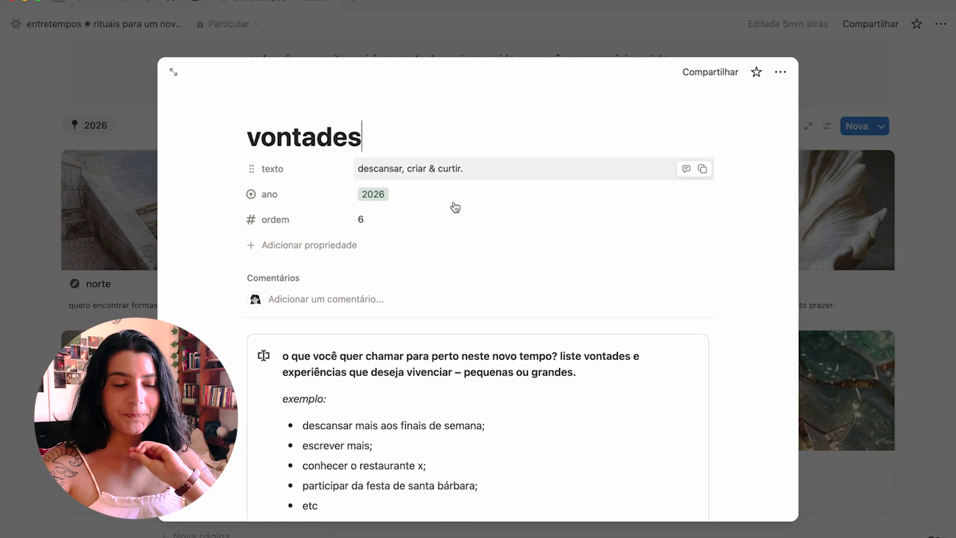
scroll(455, 207, down, 3)
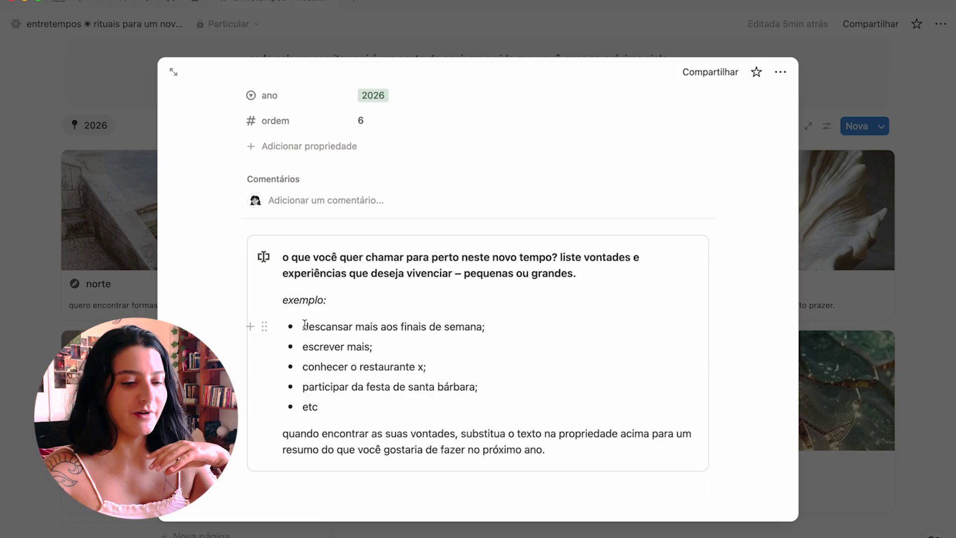
drag(305, 324, 486, 402)
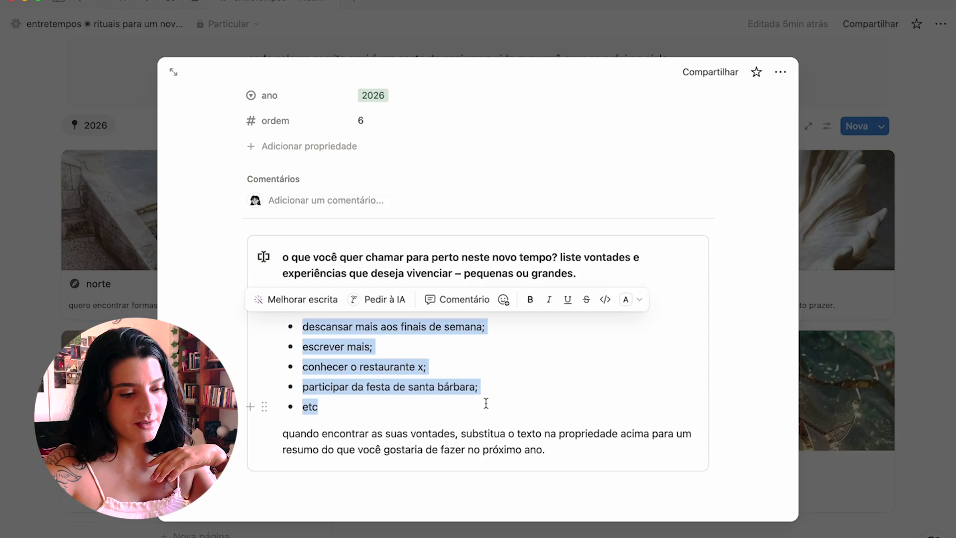
Deselect the example list, reread the "vontades" card from its texto property to the closing instruction, and close the card
click(486, 405)
scroll(486, 405, up, 3)
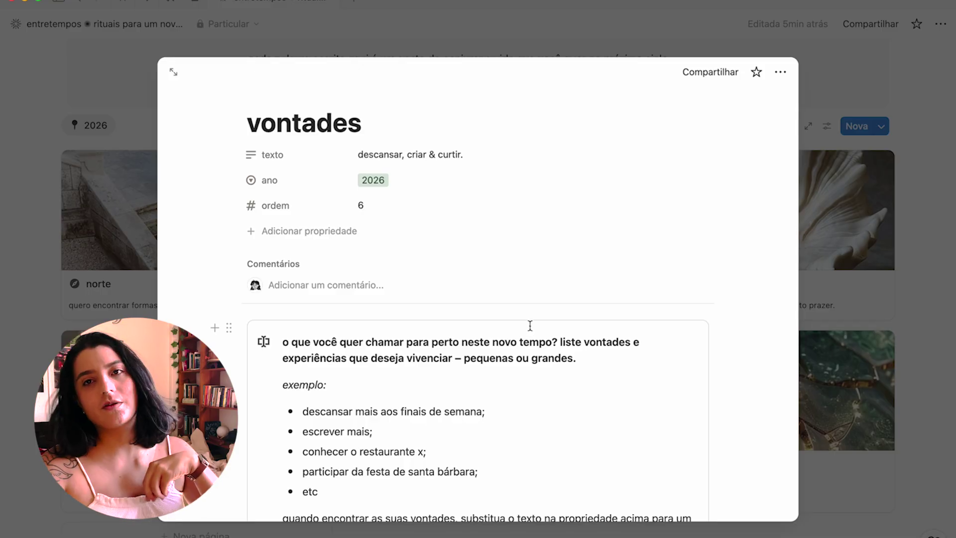
scroll(544, 407, down, 2)
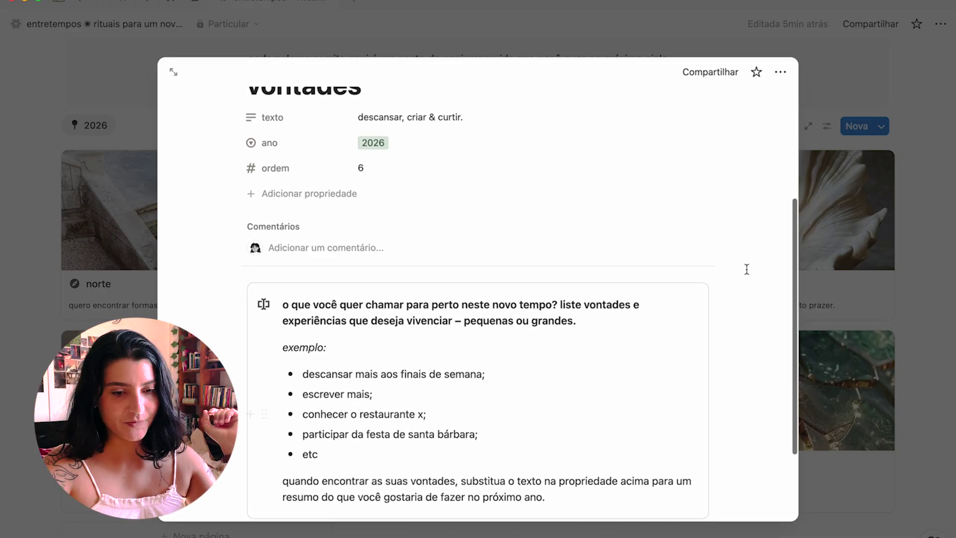
click(938, 264)
Review the 2026 cartography gallery and the "encerramento" section, returning to the "cartografando o novo ciclo" introduction
scroll(925, 300, down, 4)
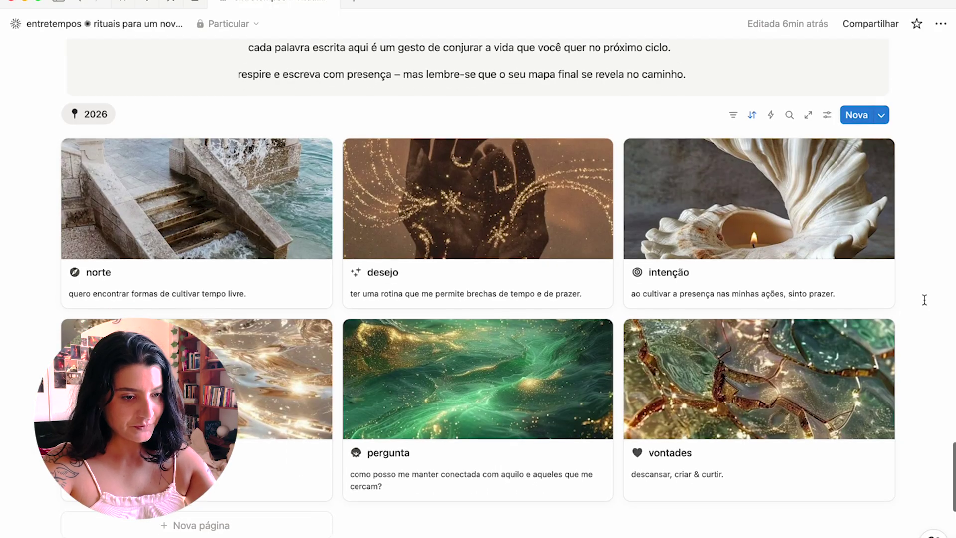
scroll(924, 299, down, 3)
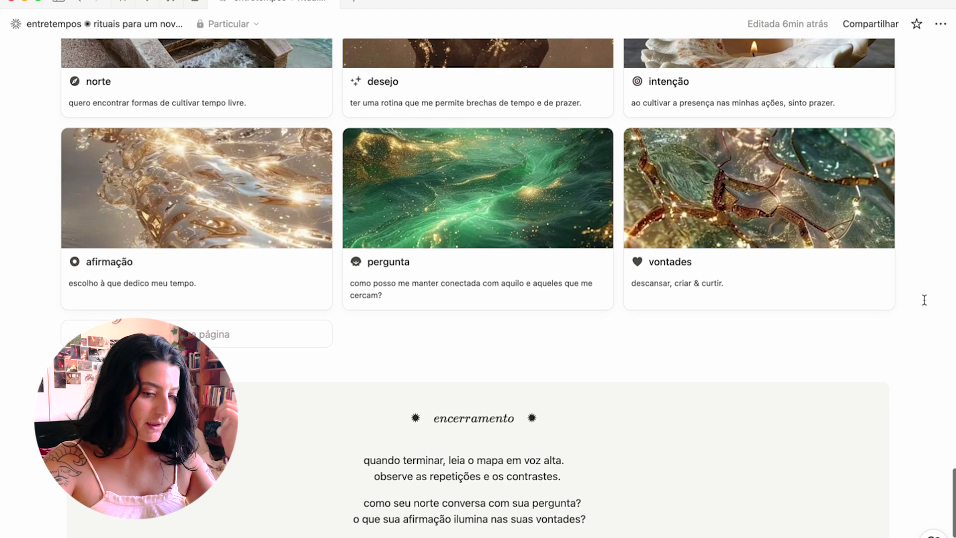
scroll(924, 299, up, 1)
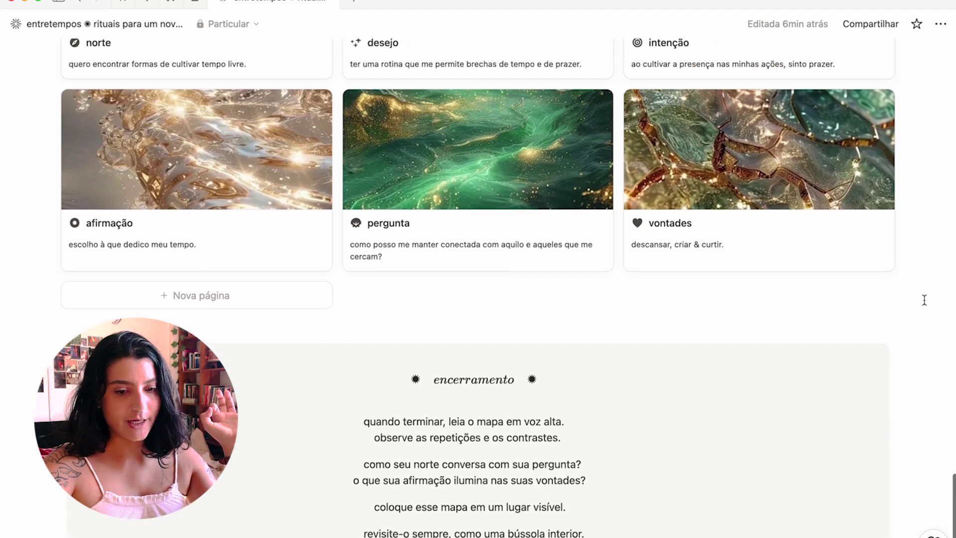
scroll(924, 300, down, 3)
scroll(924, 300, up, 6)
scroll(924, 300, up, 7)
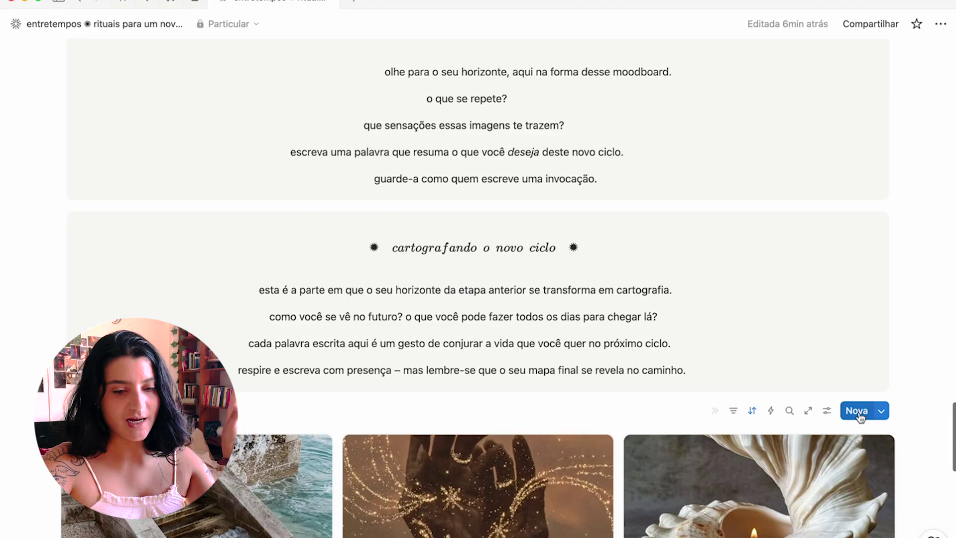
Check the view settings of the 2026 cartography gallery and close them without changing anything
click(827, 410)
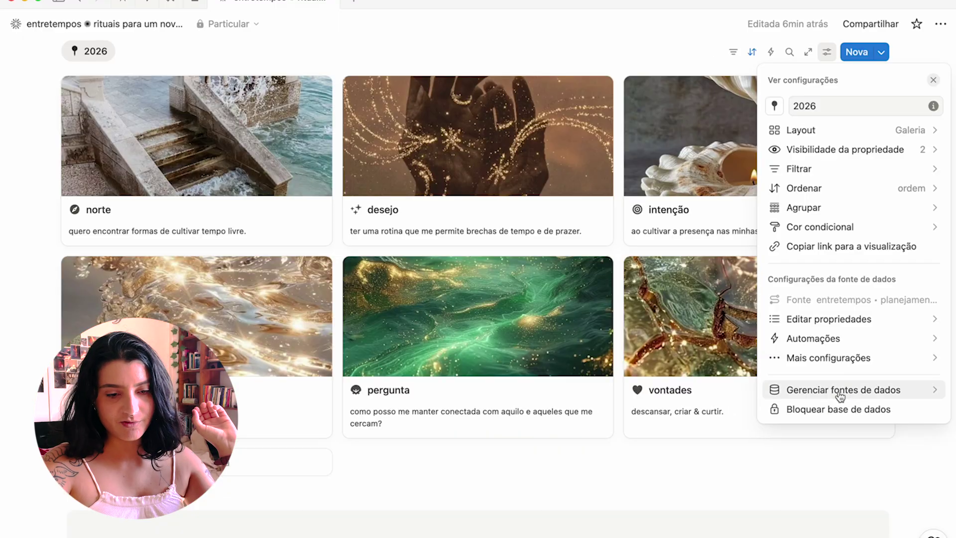
click(713, 498)
scroll(712, 497, up, 6)
scroll(714, 503, down, 2)
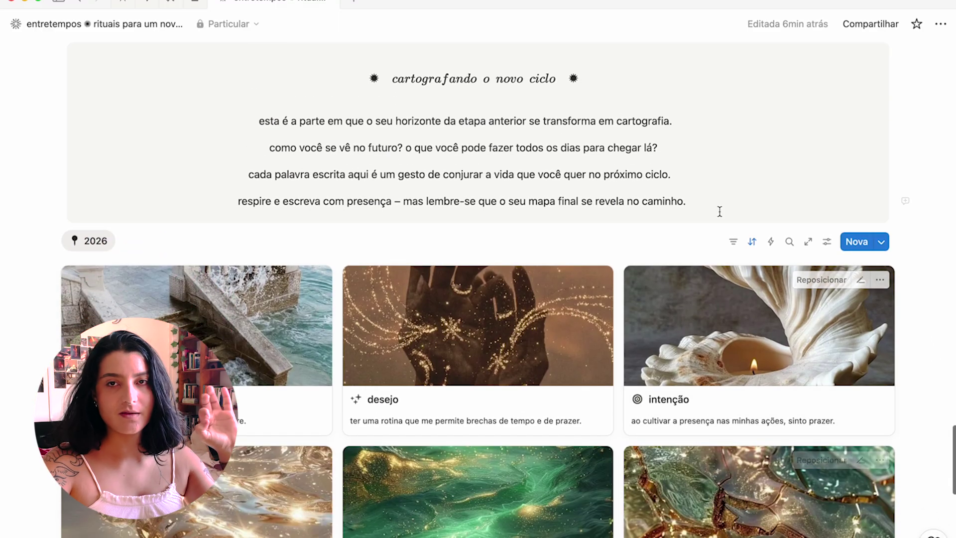
Open the "cais" home page and look through its areas and goals down to the 2025 gallery of planning cards
click(122, 2)
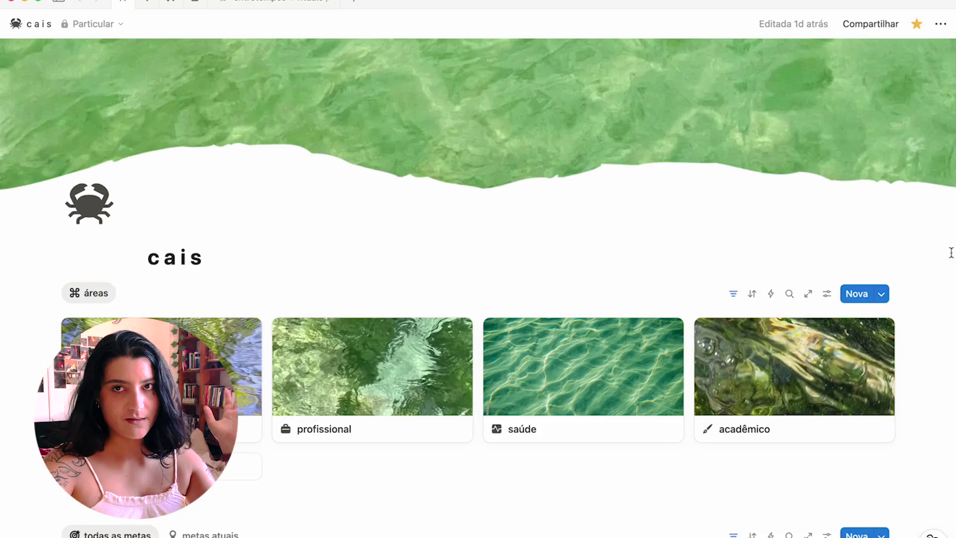
scroll(944, 224, down, 3)
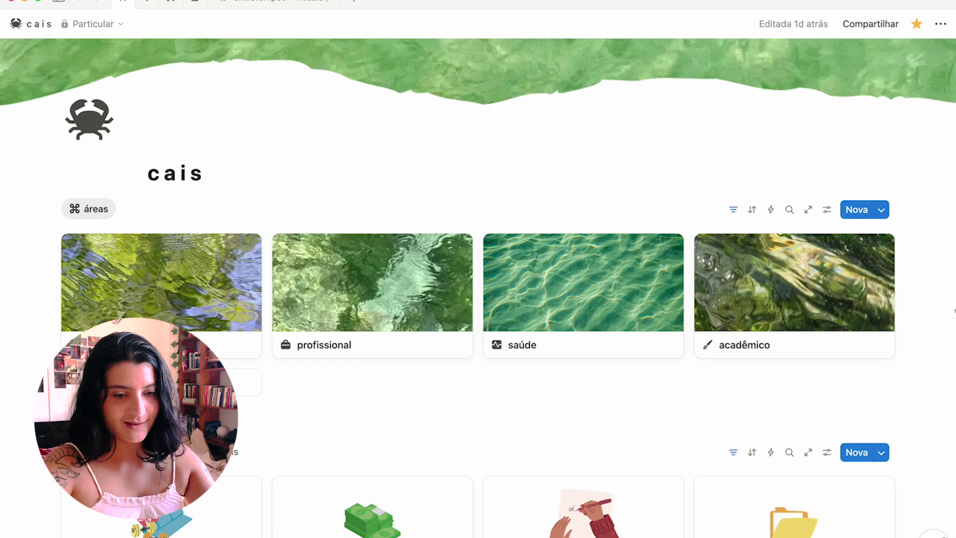
scroll(940, 303, down, 6)
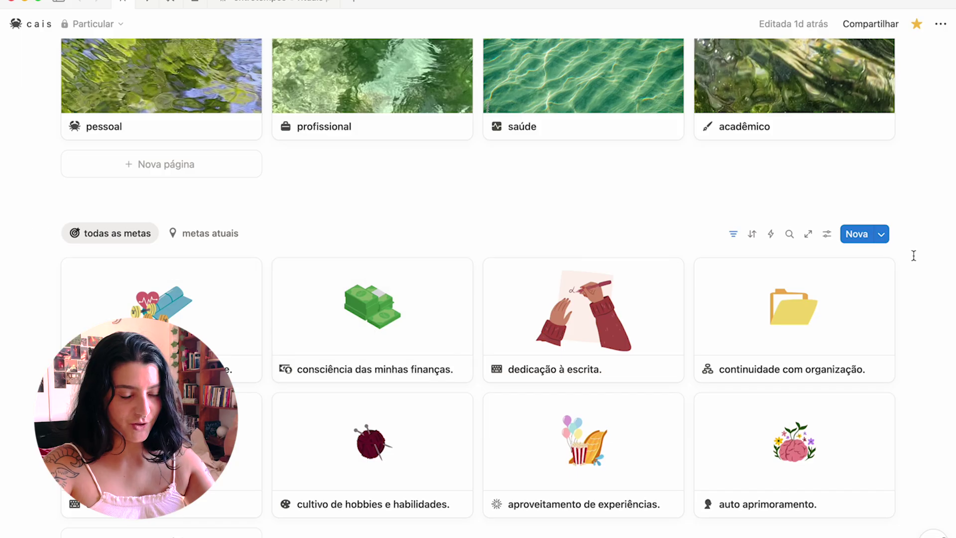
scroll(931, 378, down, 8)
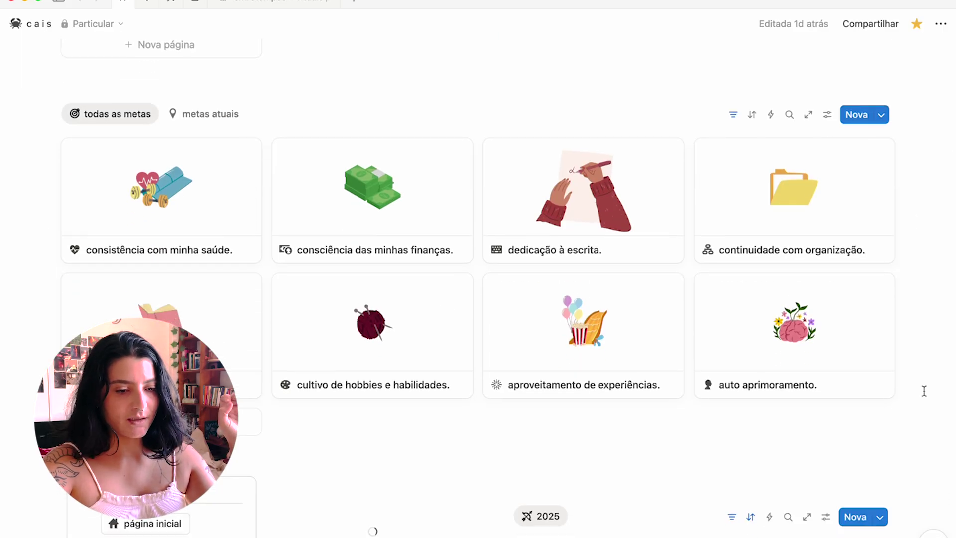
scroll(916, 419, down, 12)
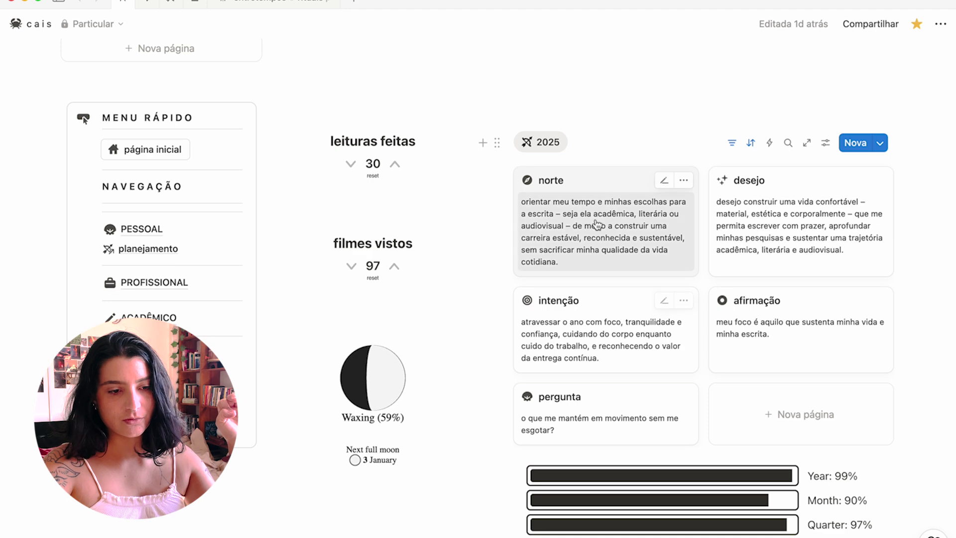
Rename the 2025 view of the planning cards on the "cais" page as 2026
click(549, 143)
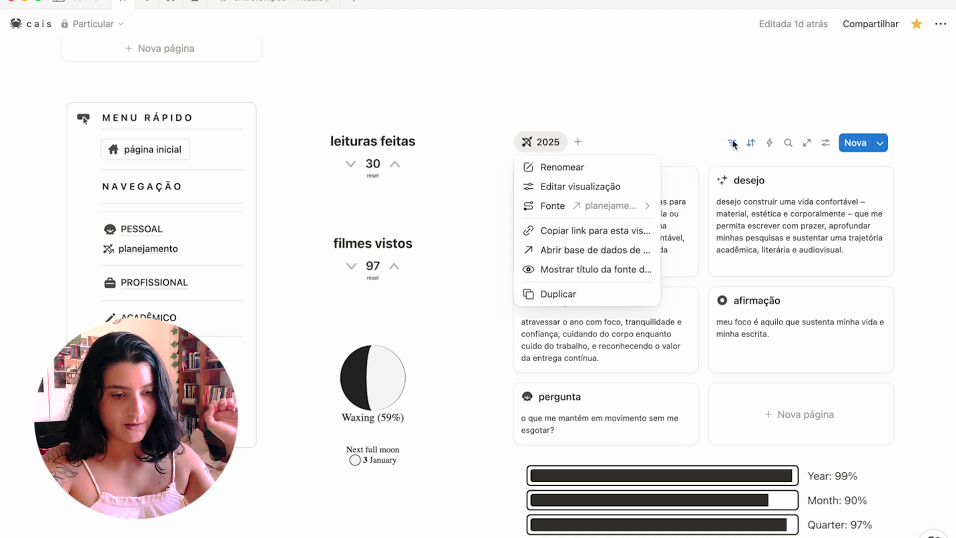
click(725, 148)
click(547, 145)
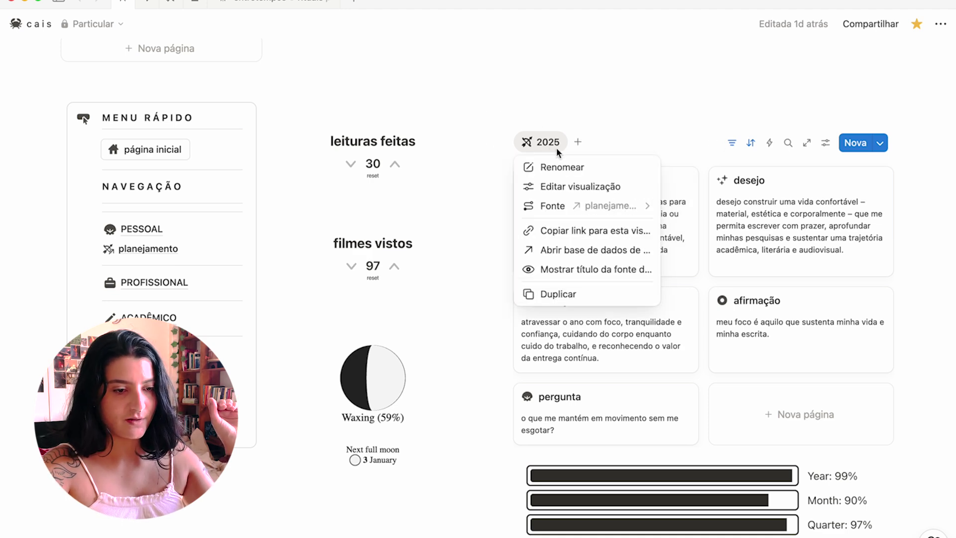
click(559, 167)
key(BackSpace)
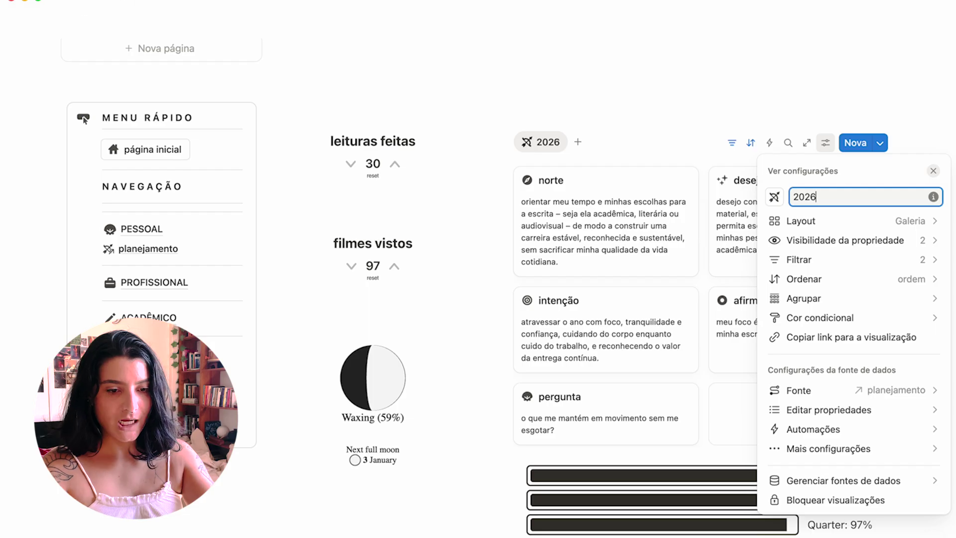
click(927, 119)
Review the 2026 planning cards on the "cais" page, including the progress bars beneath them, and return to the page's cover
scroll(931, 166, down, 1)
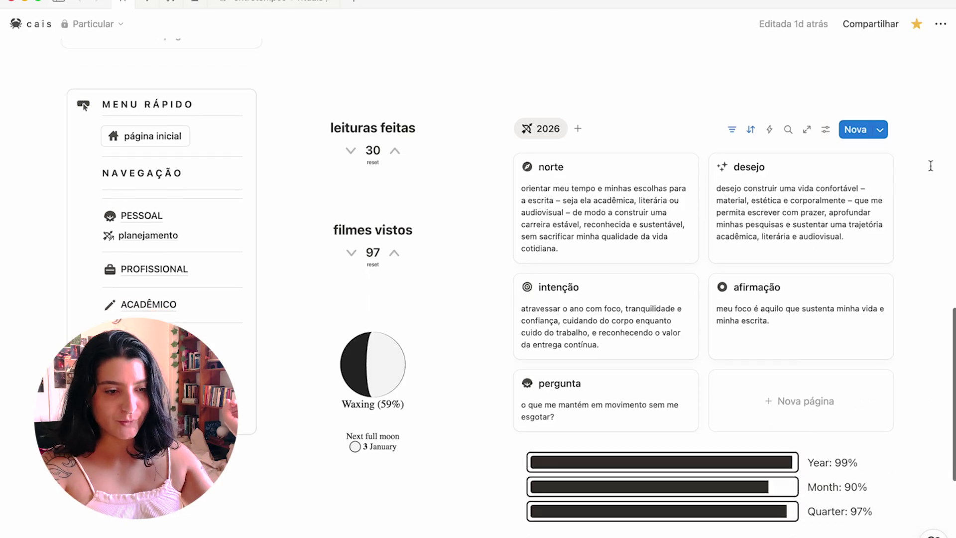
scroll(931, 166, down, 1)
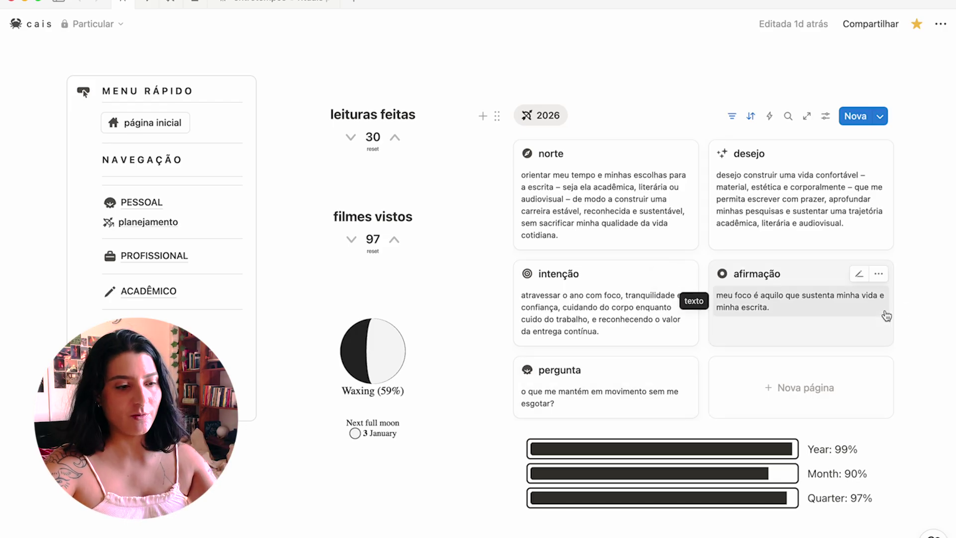
scroll(887, 313, up, 2)
scroll(921, 298, down, 1)
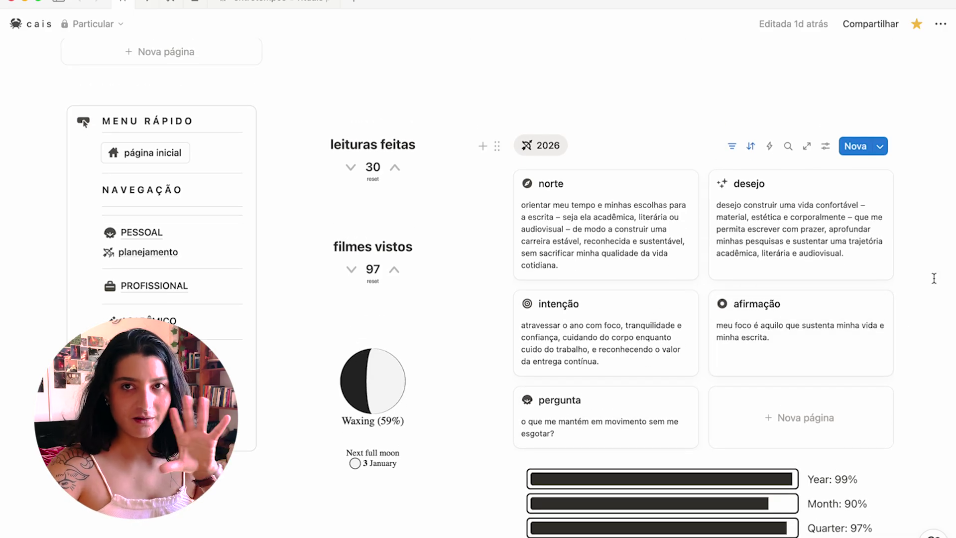
scroll(934, 278, down, 4)
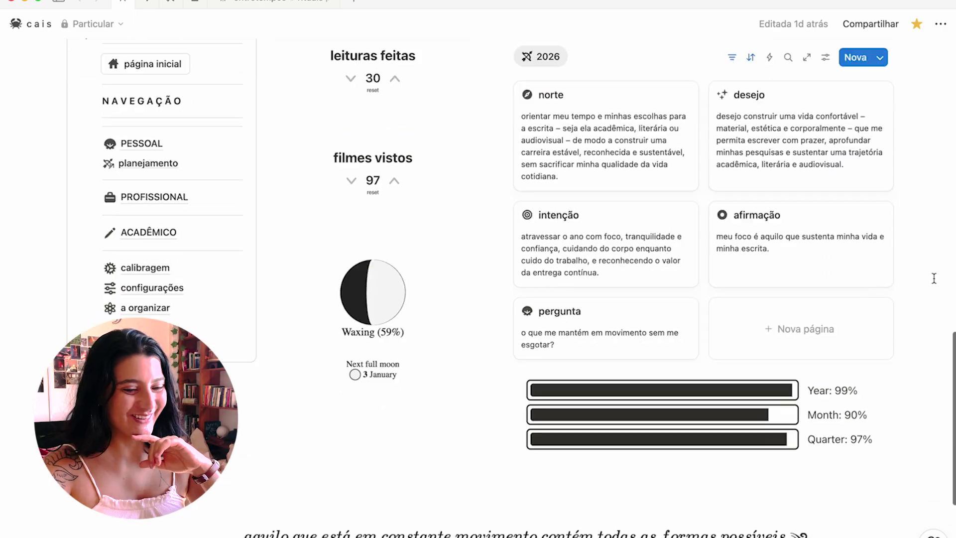
scroll(934, 278, up, 15)
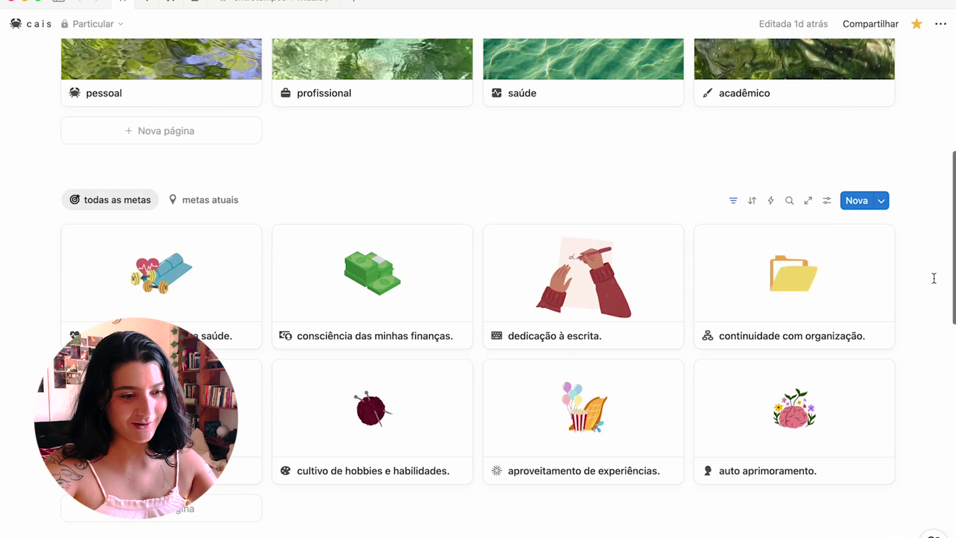
scroll(935, 279, up, 7)
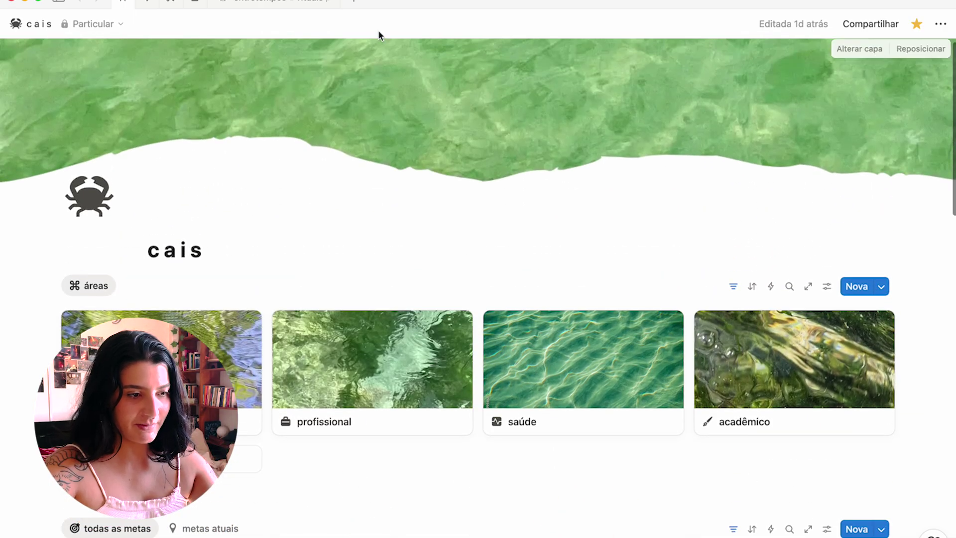
Open the "vamos trabalhar" page and switch the AFAZERES database between its views, ending on the warning-symbol view
click(146, 3)
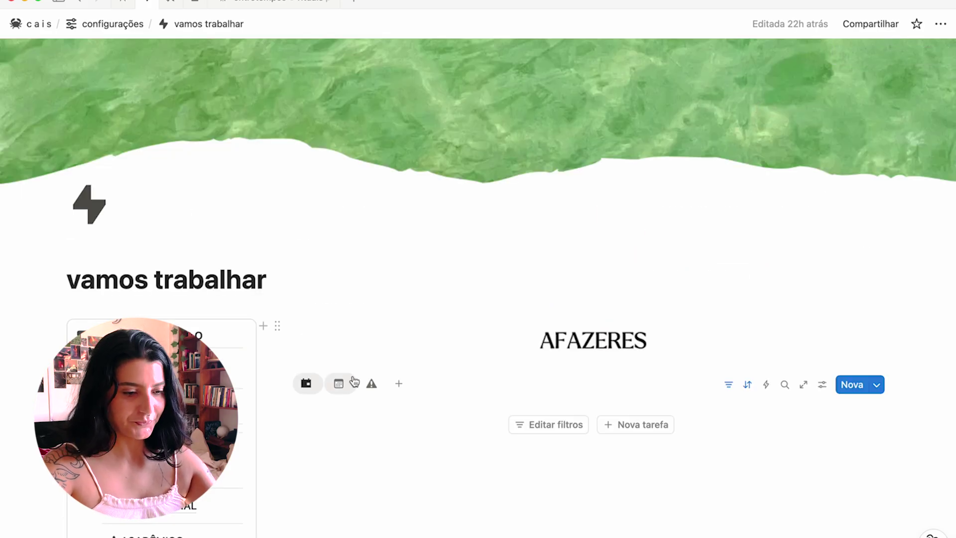
click(373, 385)
click(307, 385)
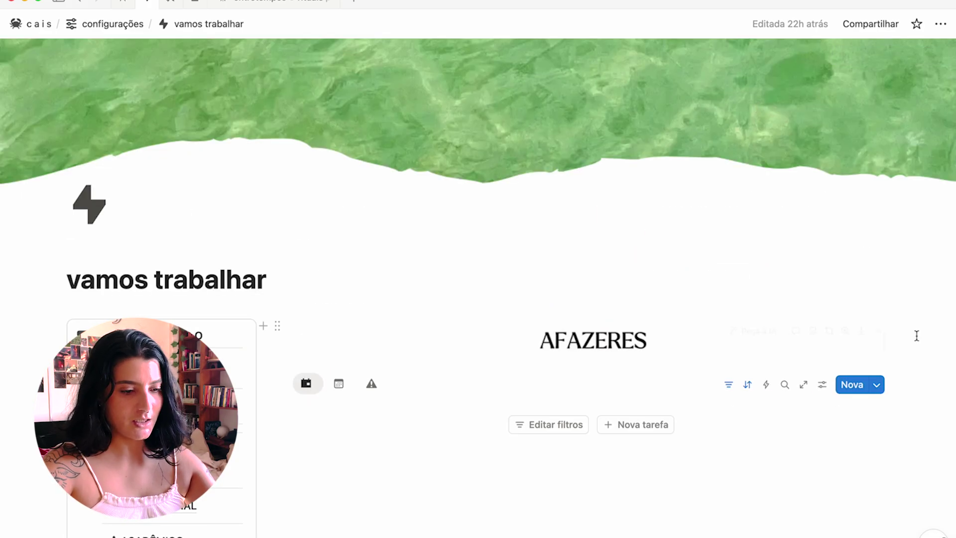
click(371, 384)
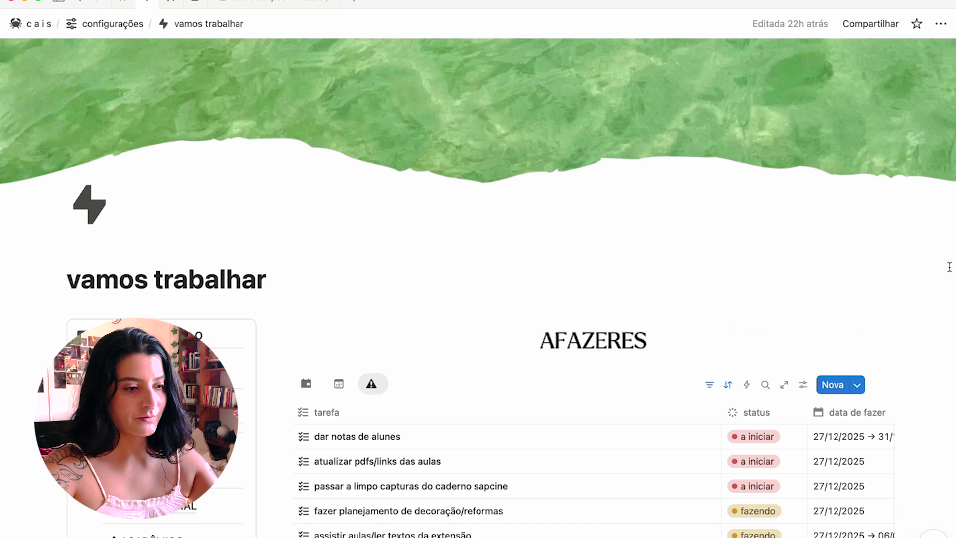
Look through the AFAZERES task list and the quarterly project timeline on the "vamos trabalhar" page
scroll(933, 287, down, 3)
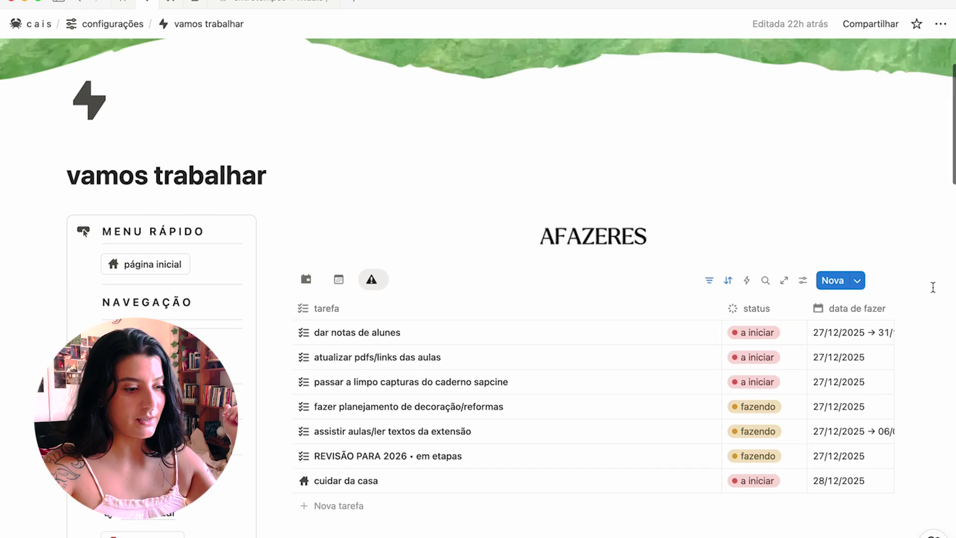
scroll(933, 288, down, 15)
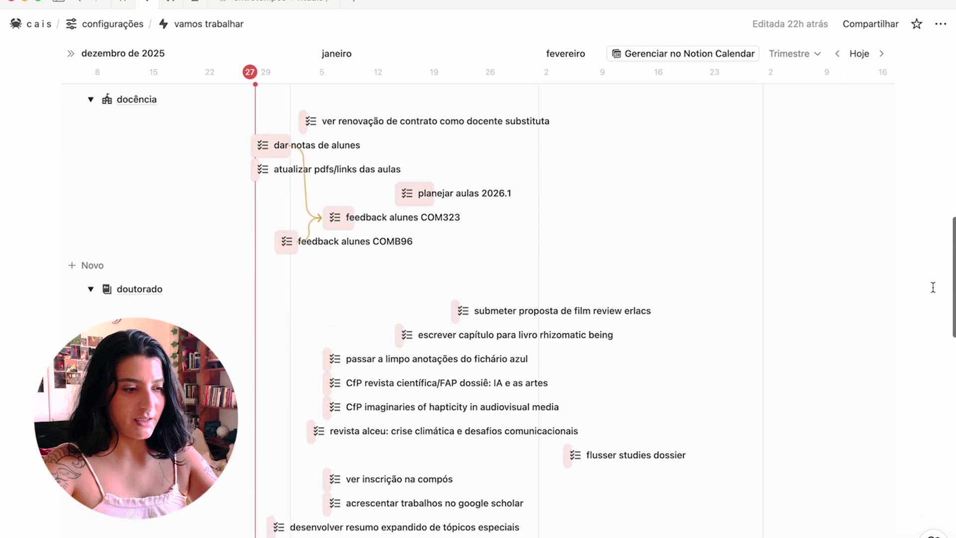
scroll(934, 288, down, 18)
scroll(933, 287, up, 7)
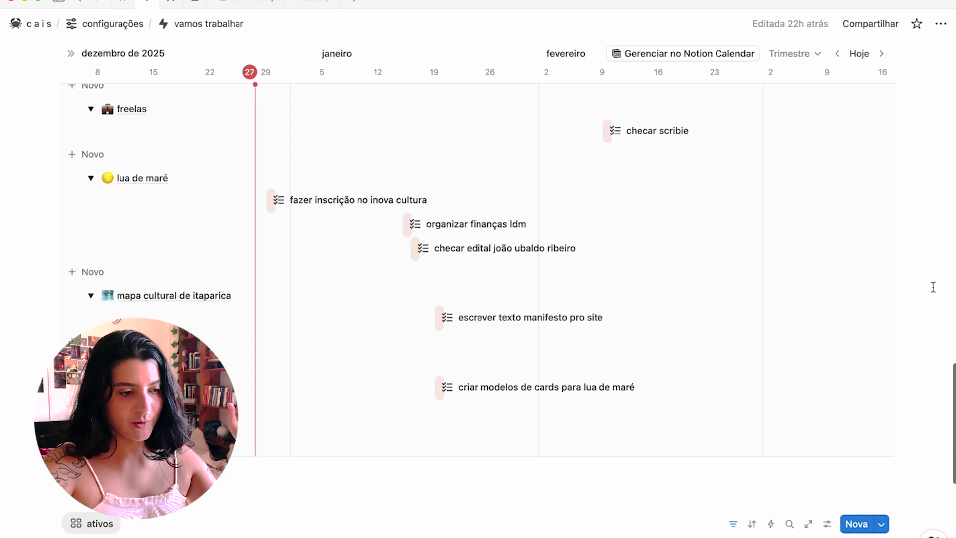
scroll(934, 287, up, 20)
Return to the "entretempos" page by way of "cais" and preview the "arquivo | ciclos anteriores" page link
click(123, 2)
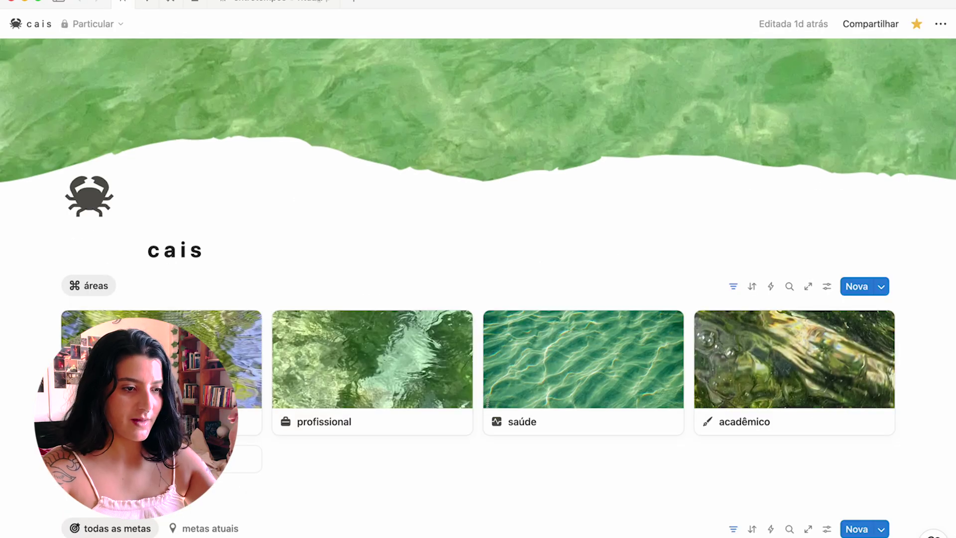
click(306, 3)
scroll(751, 210, up, 15)
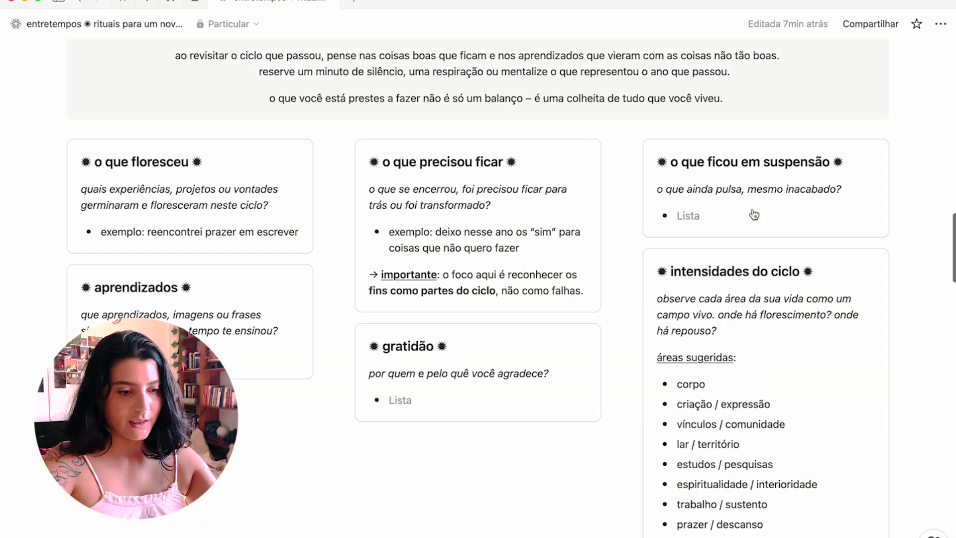
scroll(753, 214, up, 12)
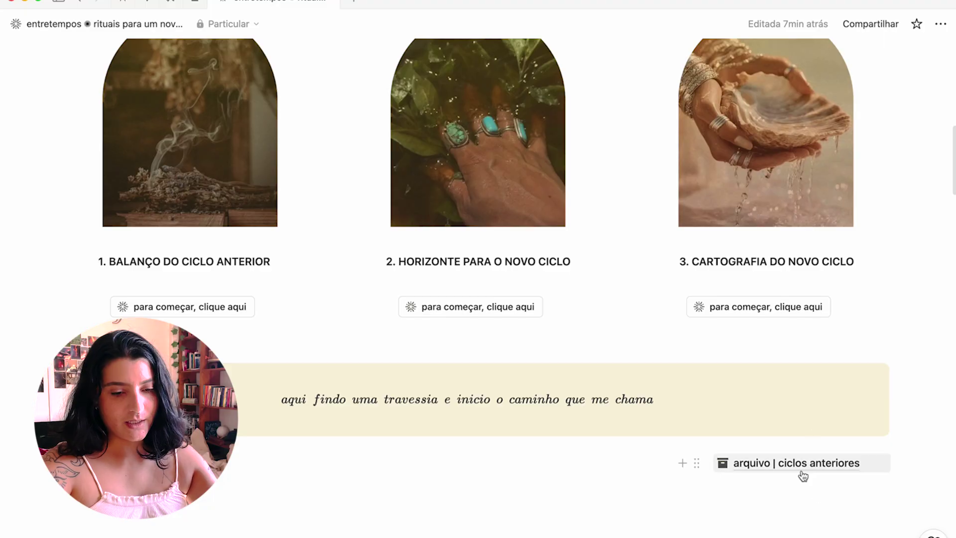
mouse_move(803, 471)
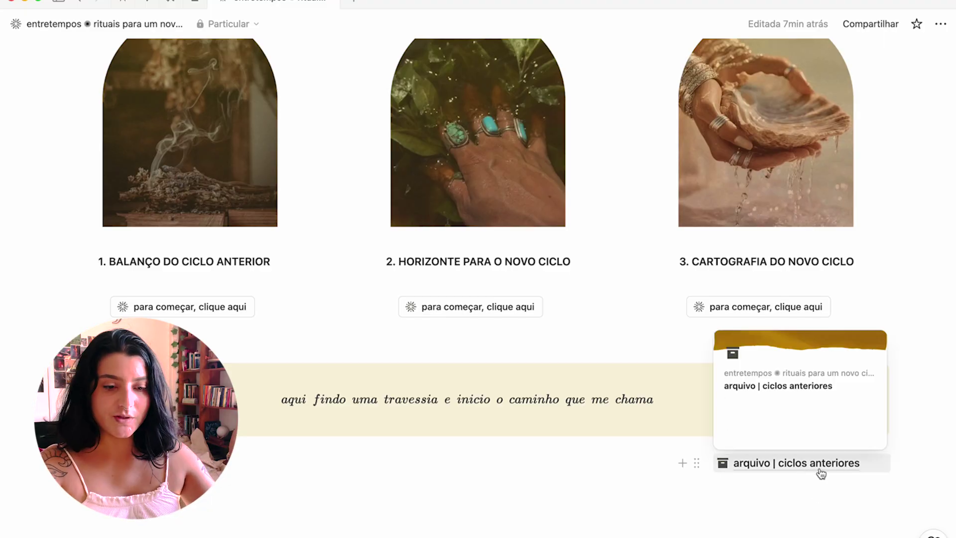
scroll(834, 477, down, 8)
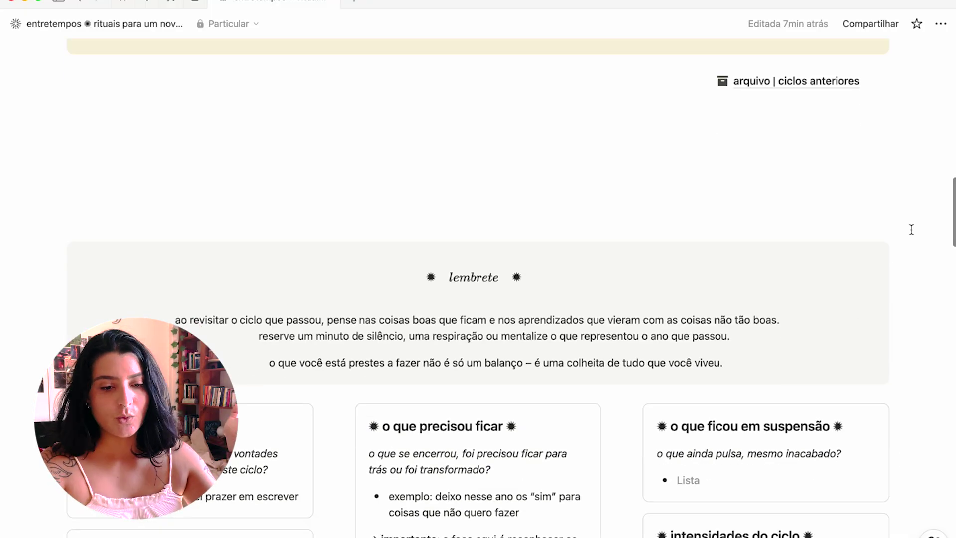
Move all blocks from the empty line above "lembrete" through the "encerramento" section into the "arquivo | ciclos anteriores" page
drag(920, 235, 186, 537)
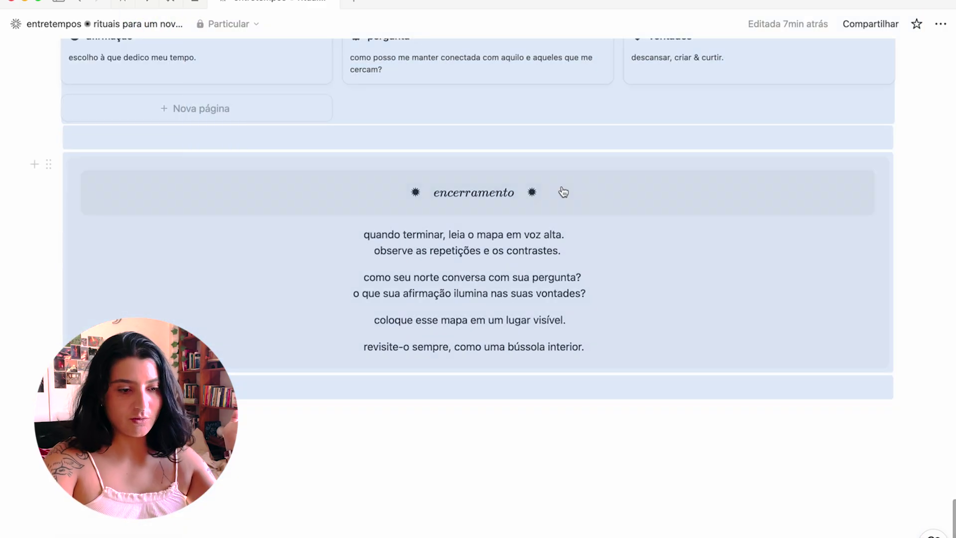
scroll(562, 186, up, 20)
scroll(613, 425, up, 4)
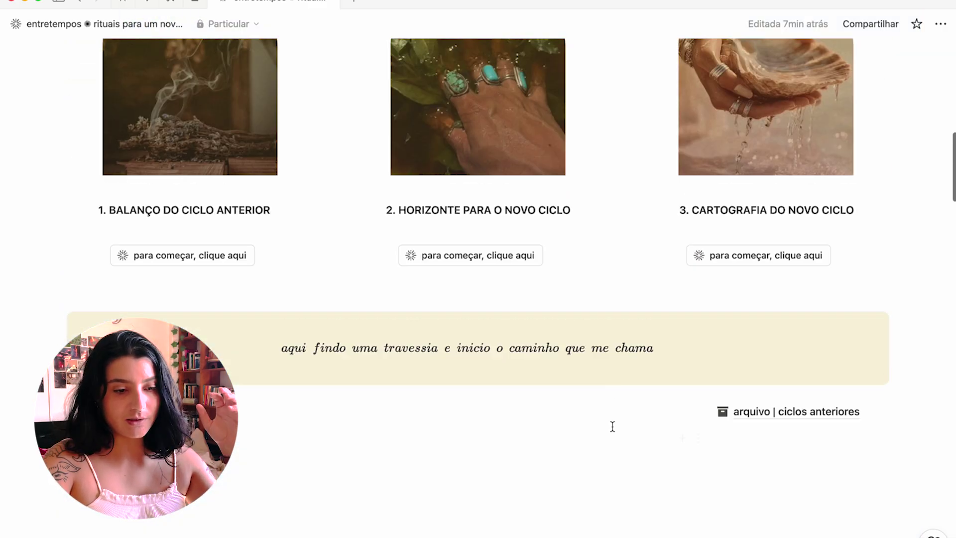
scroll(582, 399, down, 5)
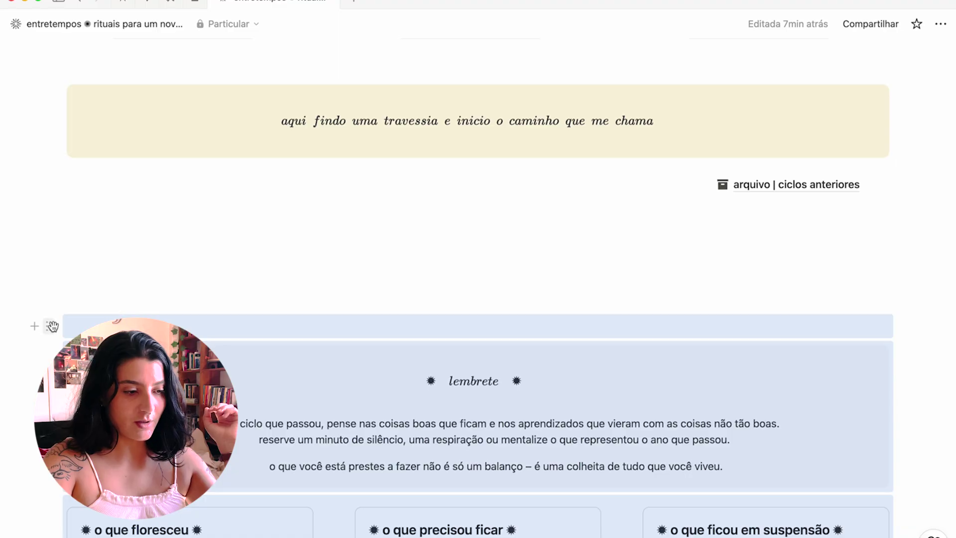
drag(49, 326, 782, 183)
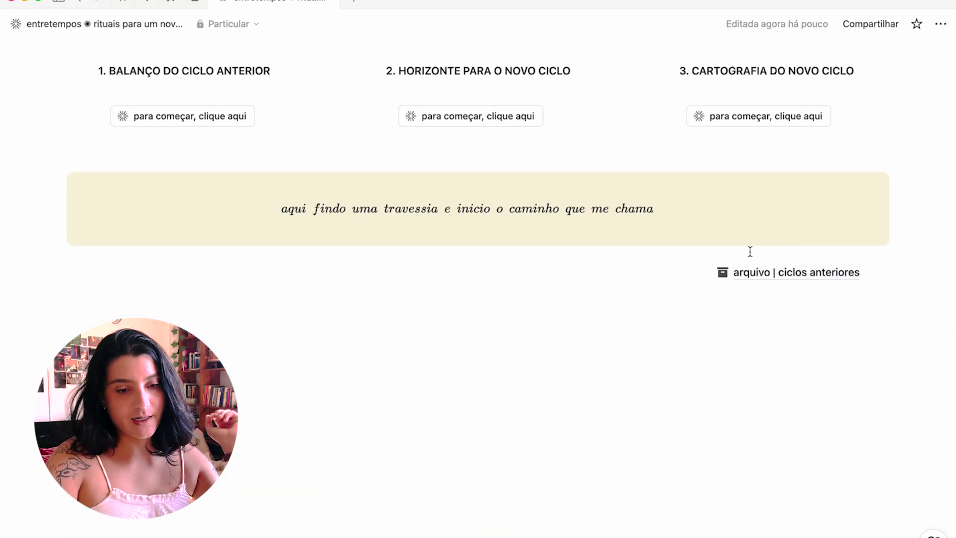
scroll(641, 327, up, 10)
scroll(641, 327, down, 8)
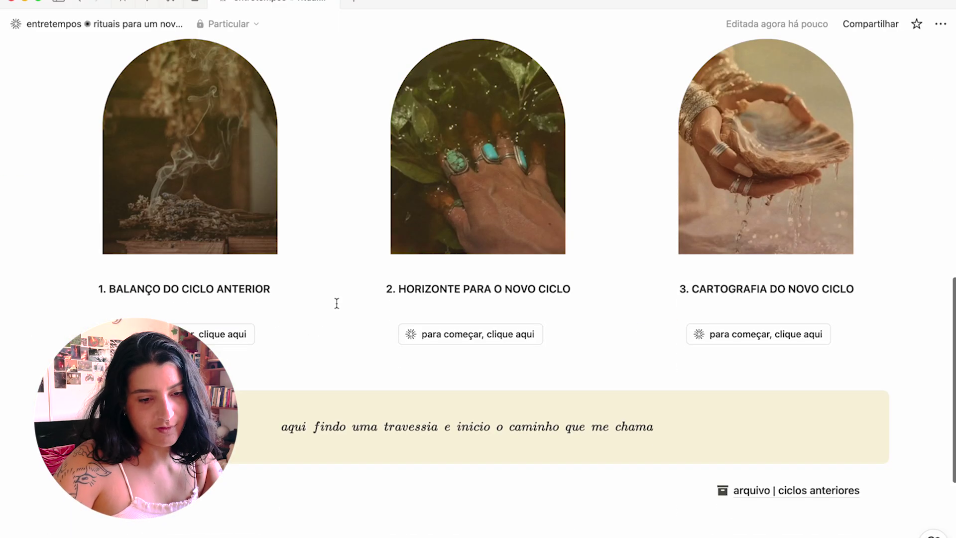